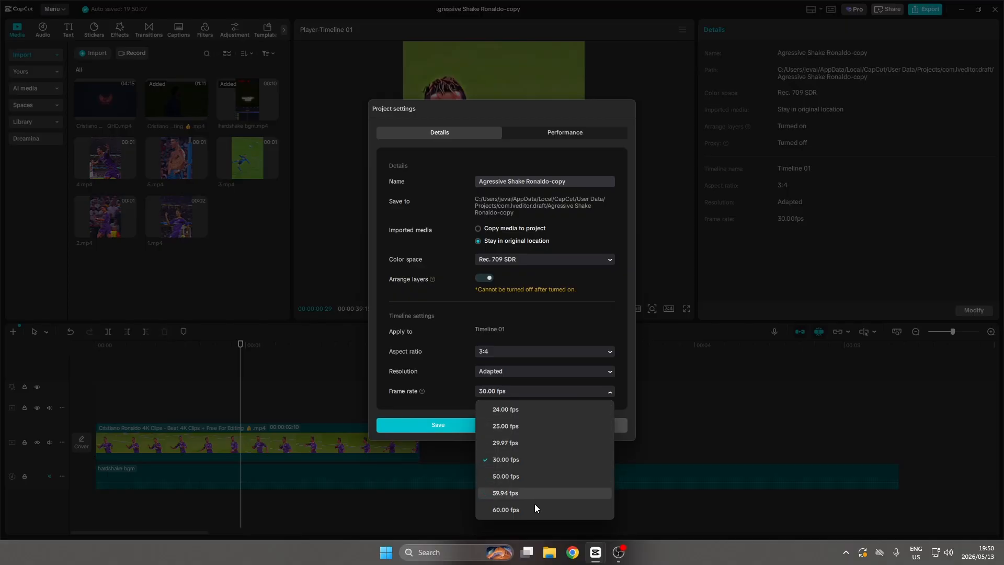
Set the timeline frame rate to 60.00 fps and save the project settings.
{"action": "left_click", "coordinate": [537, 507]}
{"action": "left_click", "coordinate": [475, 424]}
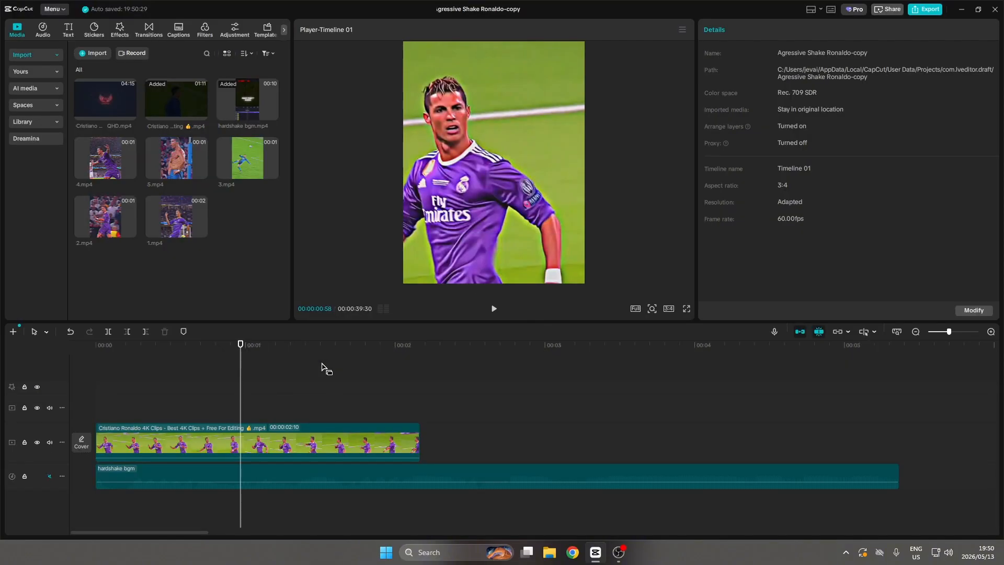
Auto-mark the beats of the hardshake bgm audio track with the Beats 2 option.
{"action": "left_click", "coordinate": [288, 472]}
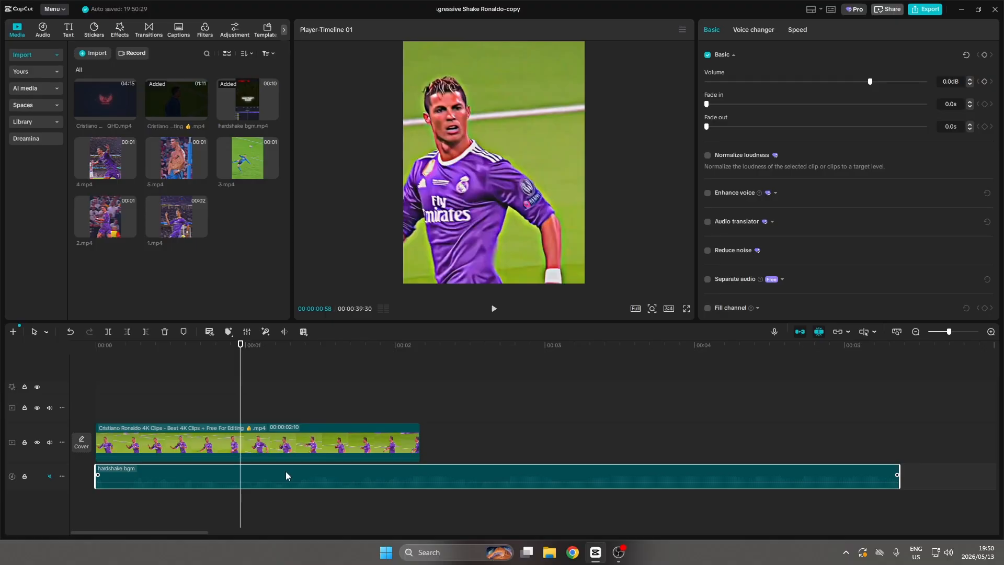
{"action": "left_click", "coordinate": [229, 331]}
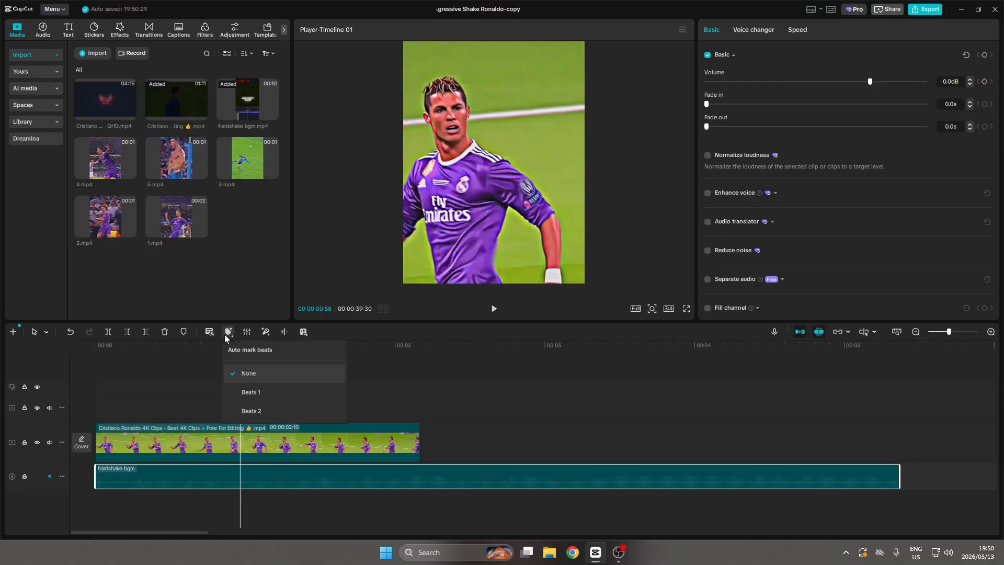
{"action": "left_click", "coordinate": [256, 413]}
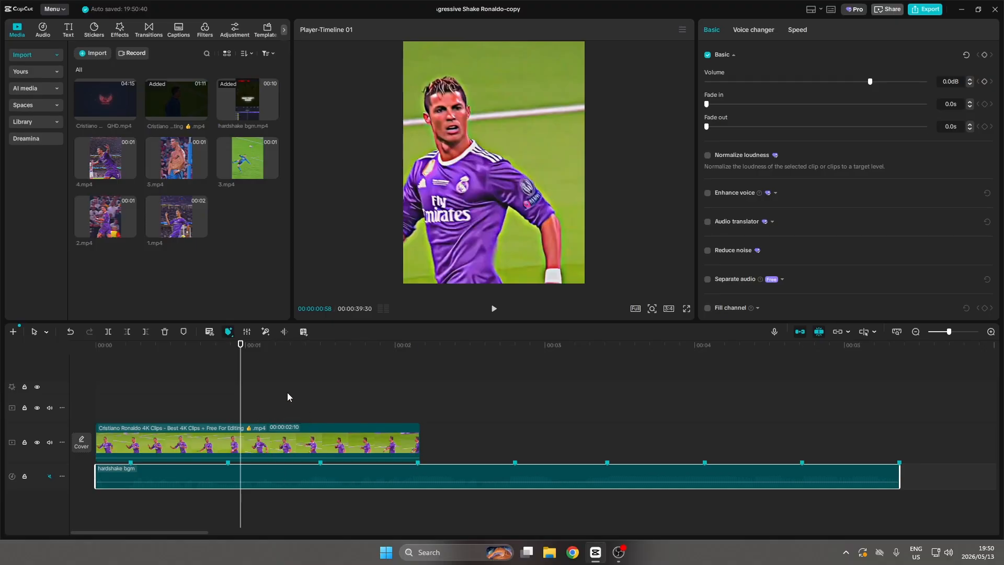
Append 1.mp4, 2.mp4 and 3.mp4 after the first clip on the main track, trimming 1.mp4 to end on the next beat marker.
{"action": "left_click_drag", "start_coordinate": [179, 226], "coordinate": [428, 433]}
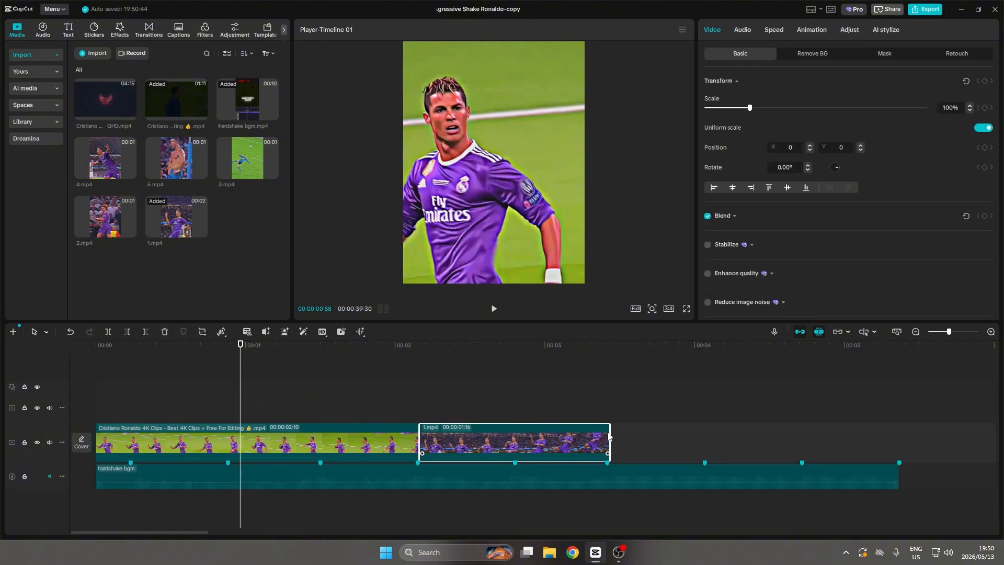
{"action": "left_click_drag", "start_coordinate": [609, 436], "coordinate": [515, 434]}
{"action": "left_click_drag", "start_coordinate": [98, 219], "coordinate": [533, 437]}
{"action": "left_click_drag", "start_coordinate": [242, 163], "coordinate": [614, 436]}
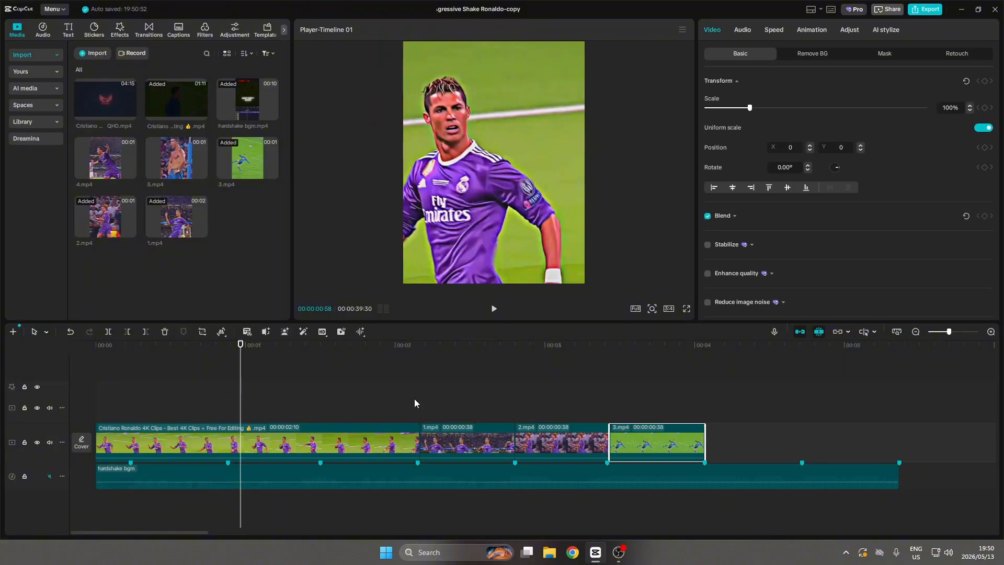
Keyframe the scale of 1.mp4 from 100% at its start to 142% near its end.
{"action": "left_click_drag", "start_coordinate": [414, 403], "coordinate": [437, 406]}
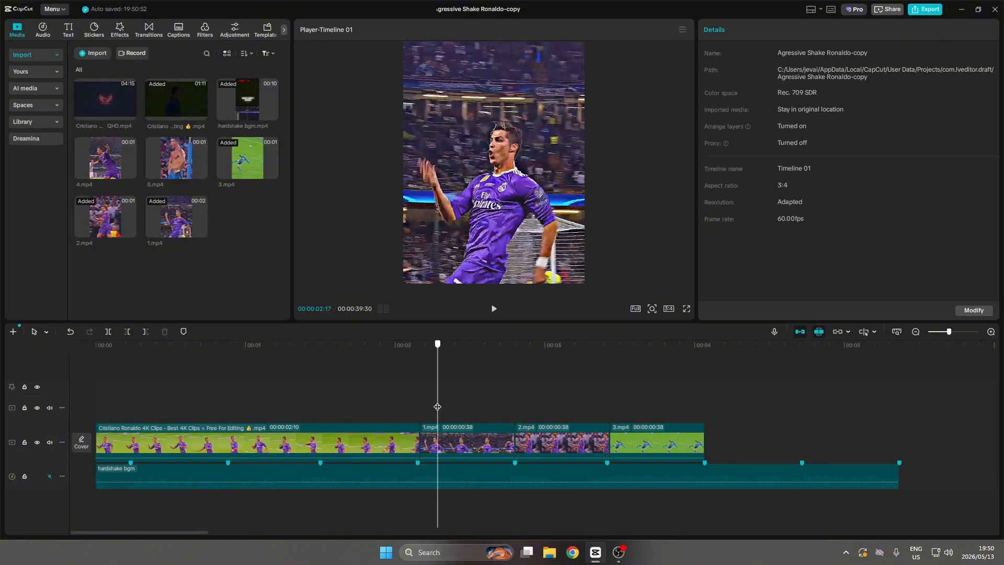
{"action": "left_click", "coordinate": [451, 433]}
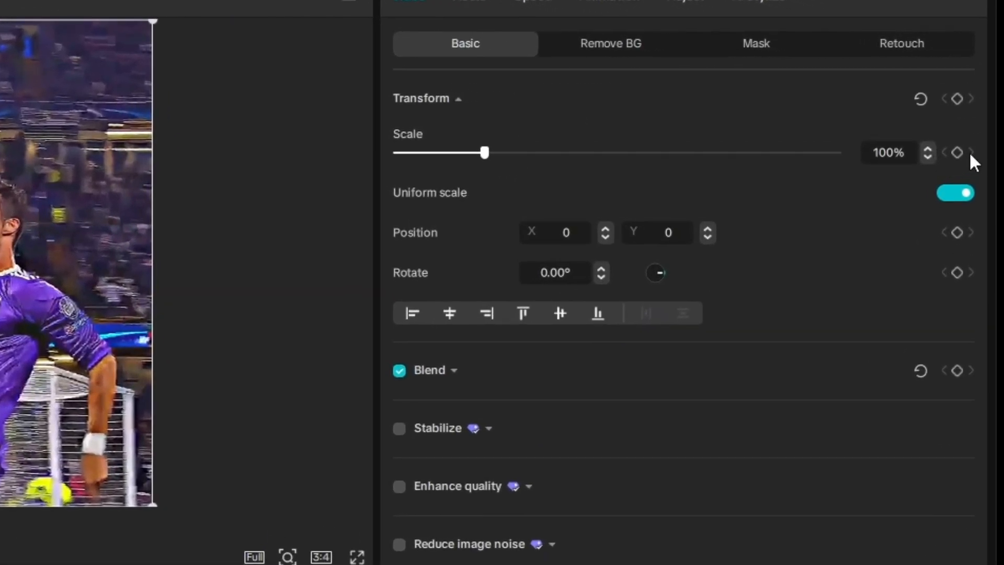
{"action": "left_click", "coordinate": [960, 153]}
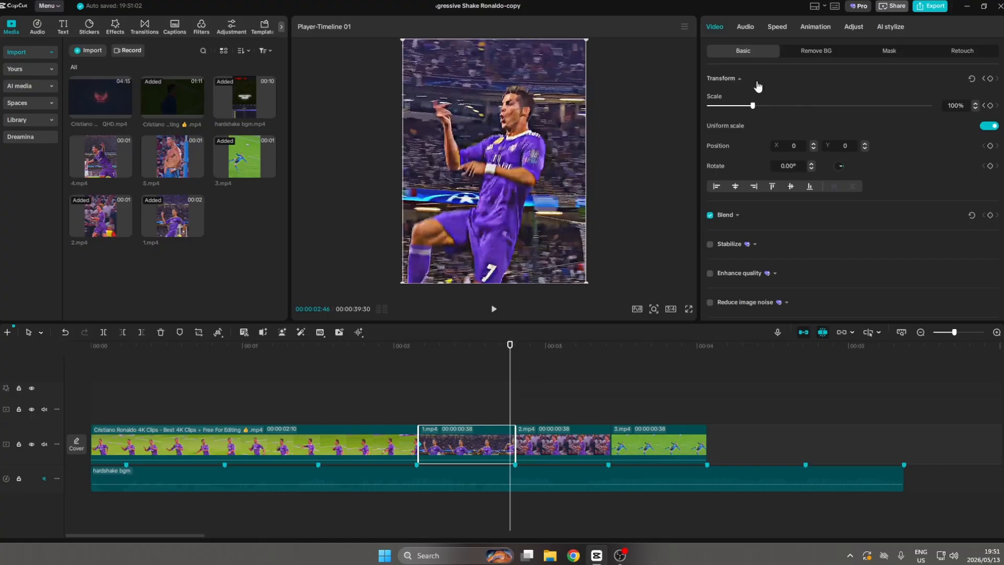
{"action": "left_click_drag", "start_coordinate": [755, 107], "coordinate": [772, 108]}
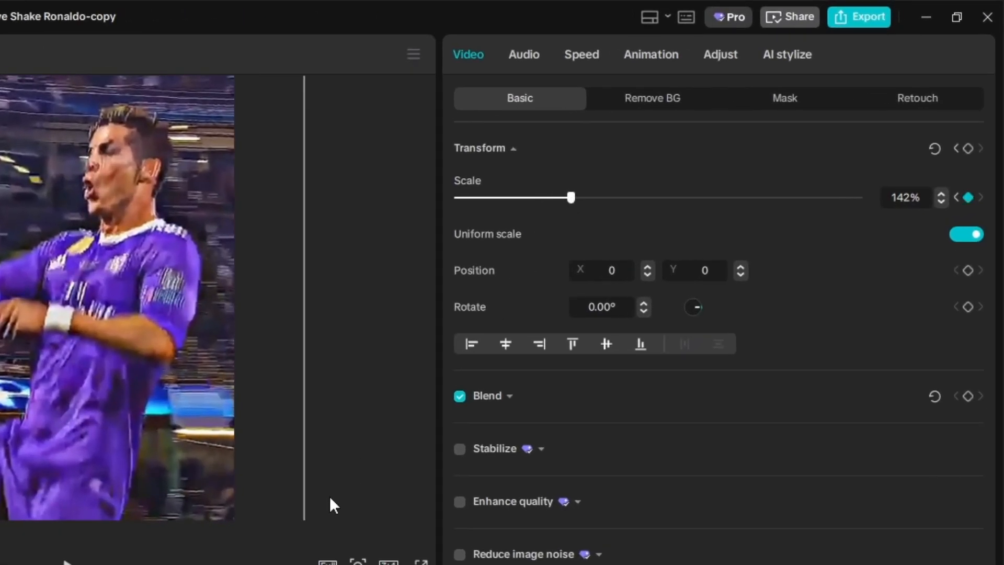
Apply the Ease In preset curve to the scale keyframes of 1.mp4.
{"action": "key", "text": "alt+k"}
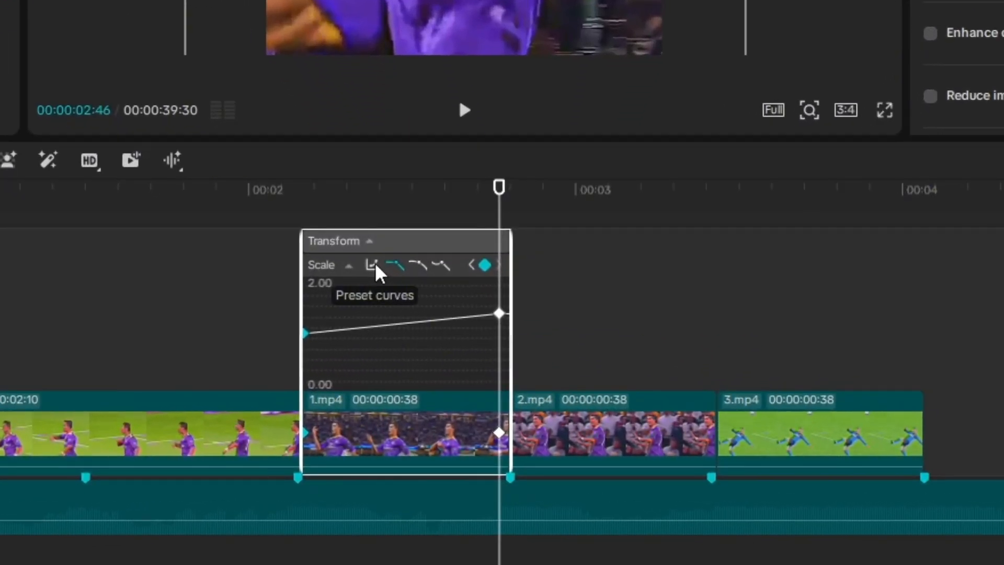
{"action": "left_click", "coordinate": [375, 262]}
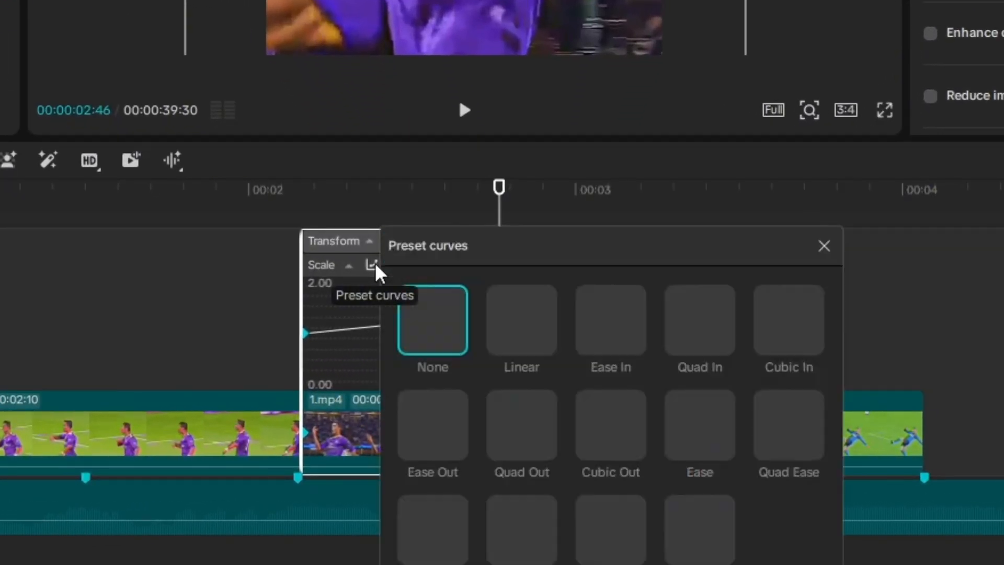
{"action": "left_click", "coordinate": [608, 311]}
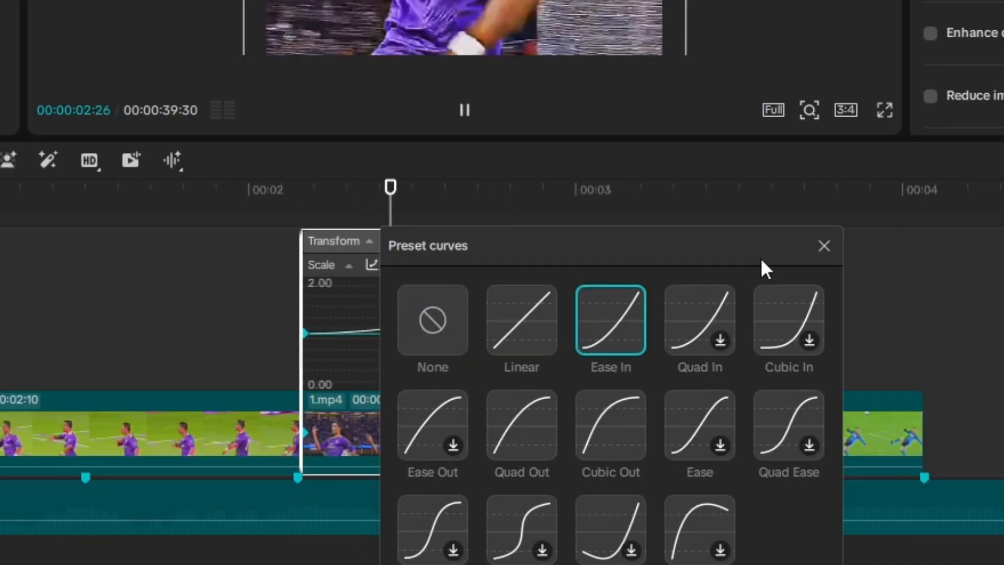
{"action": "left_click", "coordinate": [822, 248]}
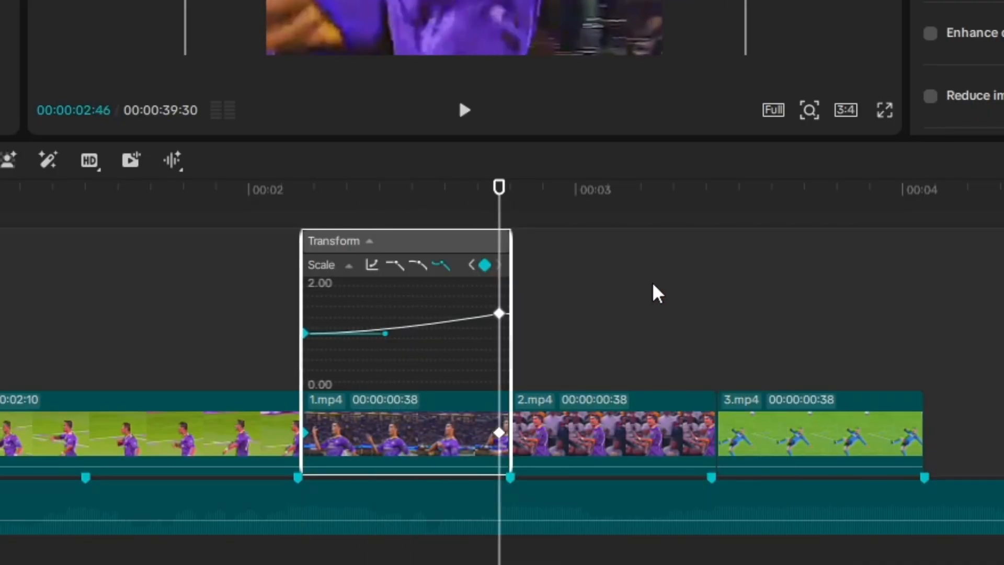
Keyframe the scale of 2.mp4 from 100% at its start to 143% near its end.
{"action": "left_click", "coordinate": [558, 288]}
{"action": "left_click", "coordinate": [518, 318]}
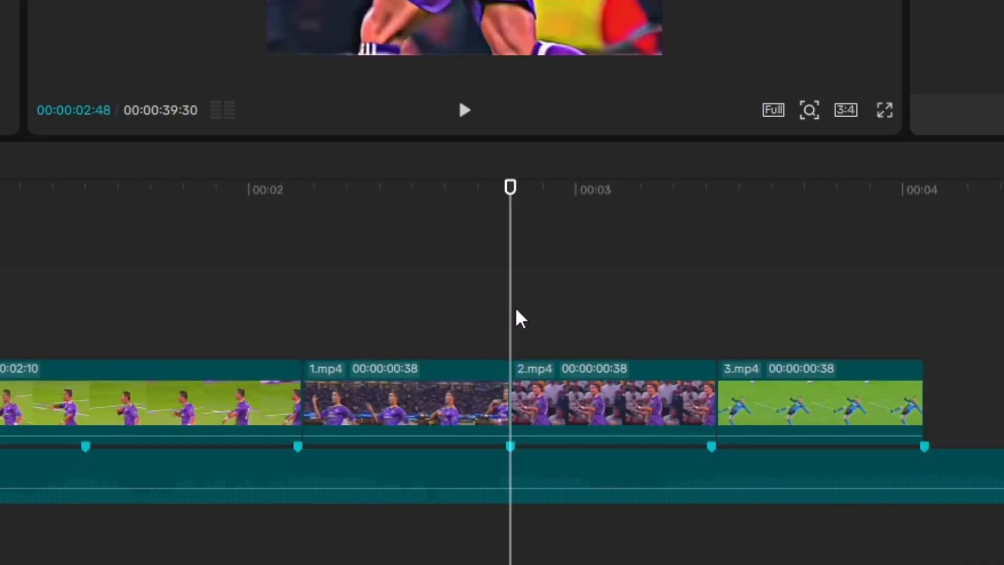
{"action": "mouse_move", "coordinate": [518, 317]}
{"action": "left_mouse_down"}
{"action": "mouse_move", "coordinate": [527, 320]}
{"action": "mouse_move", "coordinate": [516, 321]}
{"action": "left_mouse_up"}
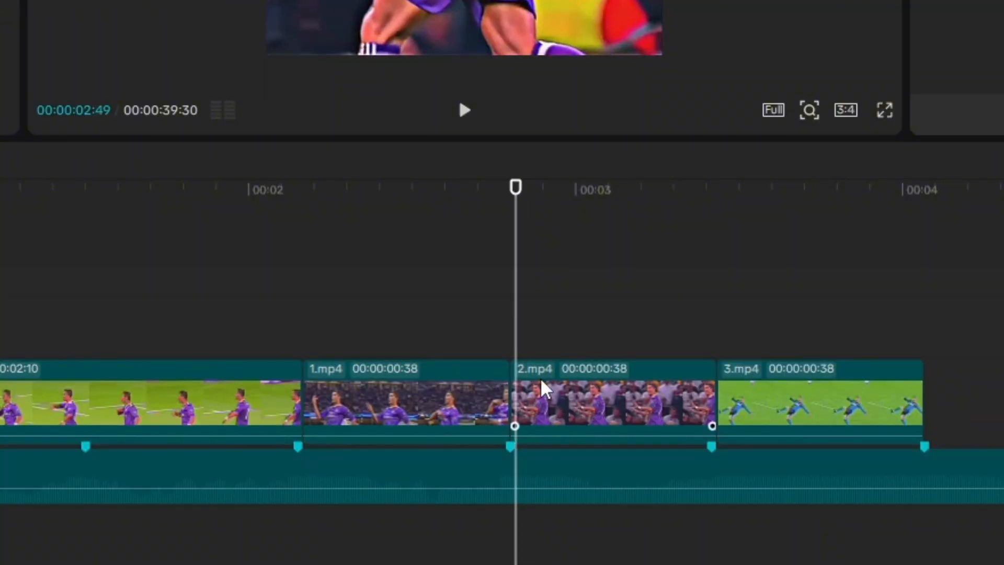
{"action": "left_click", "coordinate": [544, 390]}
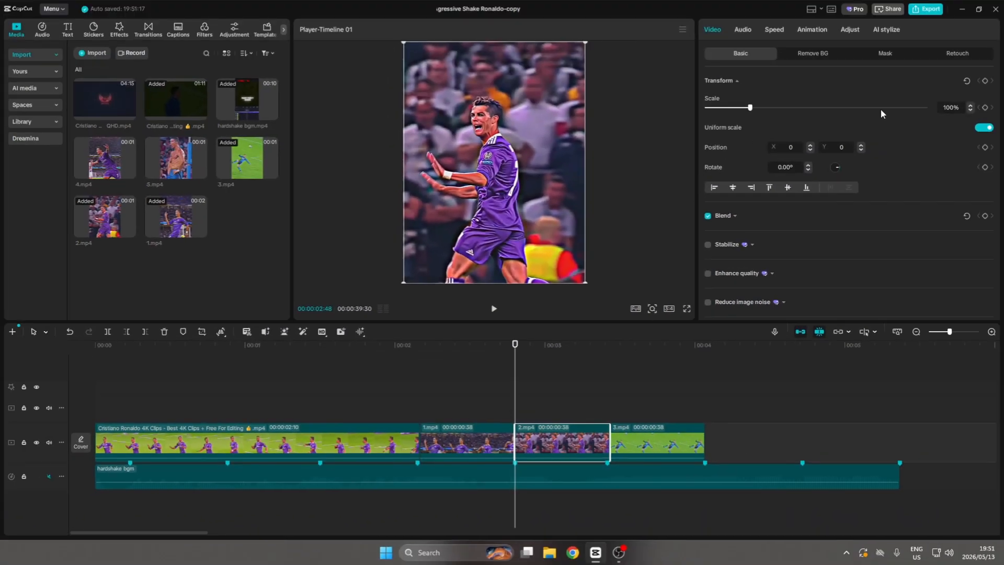
{"action": "left_click", "coordinate": [985, 109]}
{"action": "left_click_drag", "start_coordinate": [515, 401], "coordinate": [606, 400]}
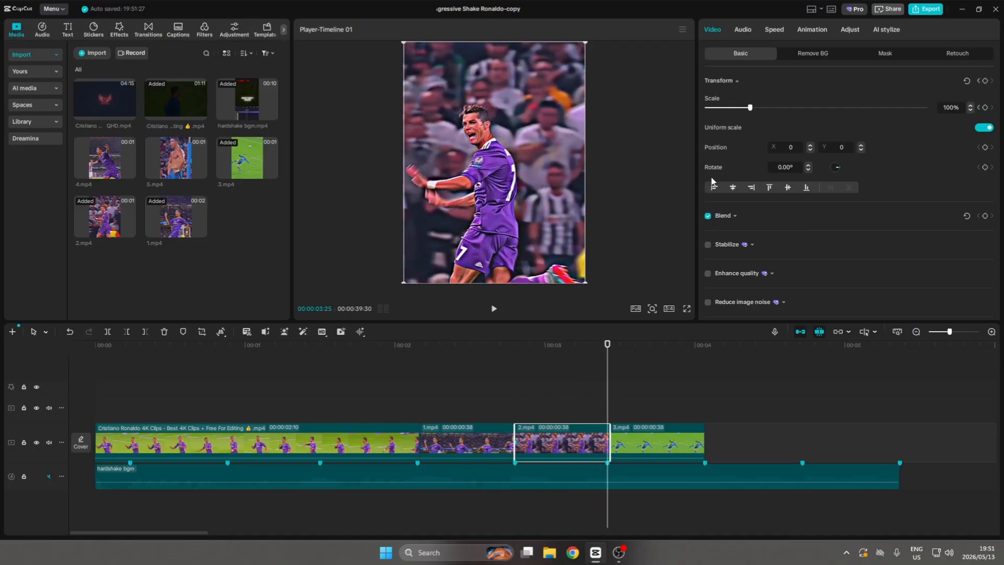
{"action": "left_click_drag", "start_coordinate": [751, 108], "coordinate": [769, 109]}
Apply the Ease In preset curve to the scale keyframes of 2.mp4 and hide its keyframe graph.
{"action": "key", "text": "alt+k"}
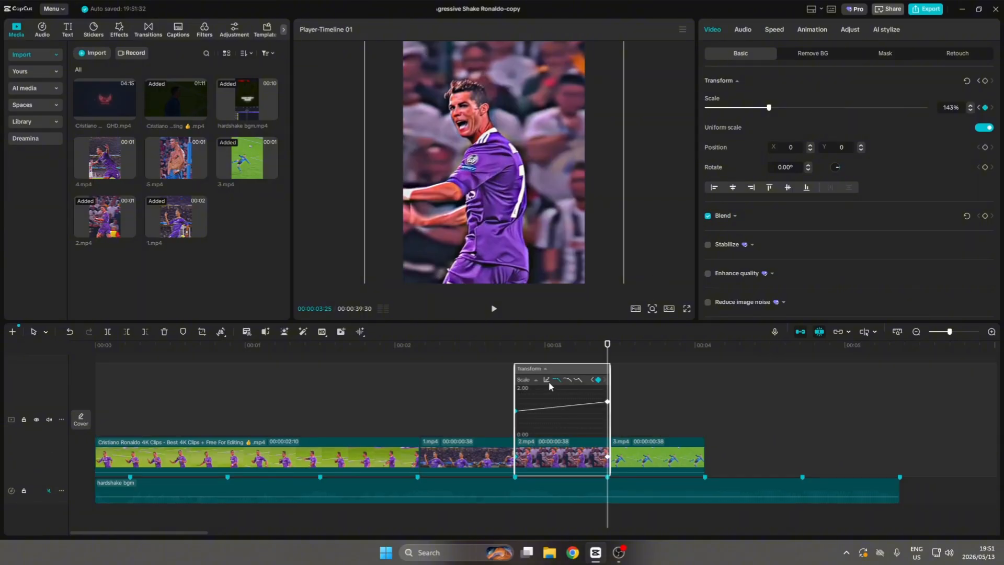
{"action": "left_click", "coordinate": [547, 380]}
{"action": "left_click", "coordinate": [657, 404]}
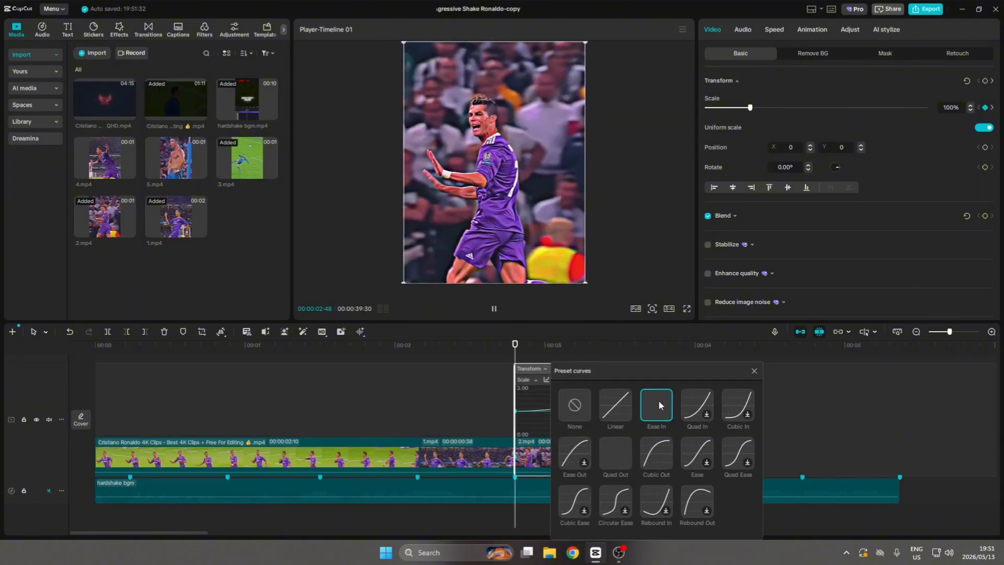
{"action": "left_click", "coordinate": [754, 371]}
{"action": "key", "text": "alt+k"}
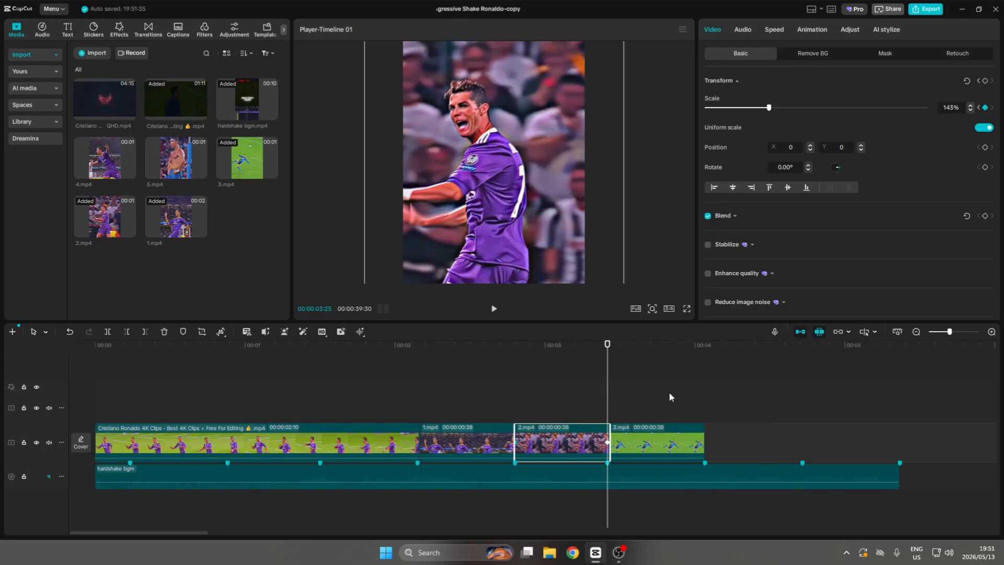
Keyframe the scale of 3.mp4 from 100% at its start to 135% near its end.
{"action": "left_click", "coordinate": [629, 406]}
{"action": "left_click", "coordinate": [620, 436]}
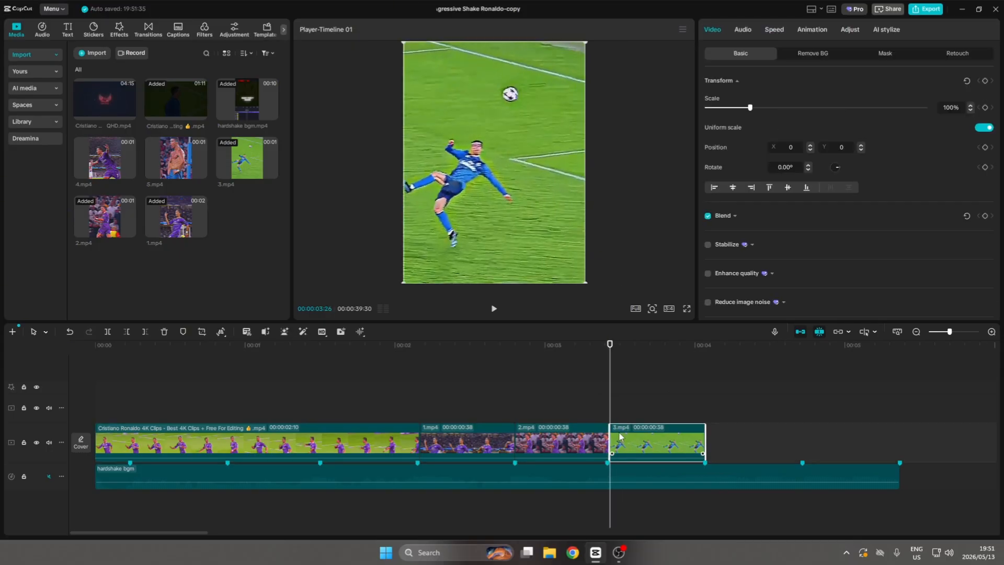
{"action": "left_click", "coordinate": [986, 108]}
{"action": "left_click_drag", "start_coordinate": [611, 393], "coordinate": [700, 390]}
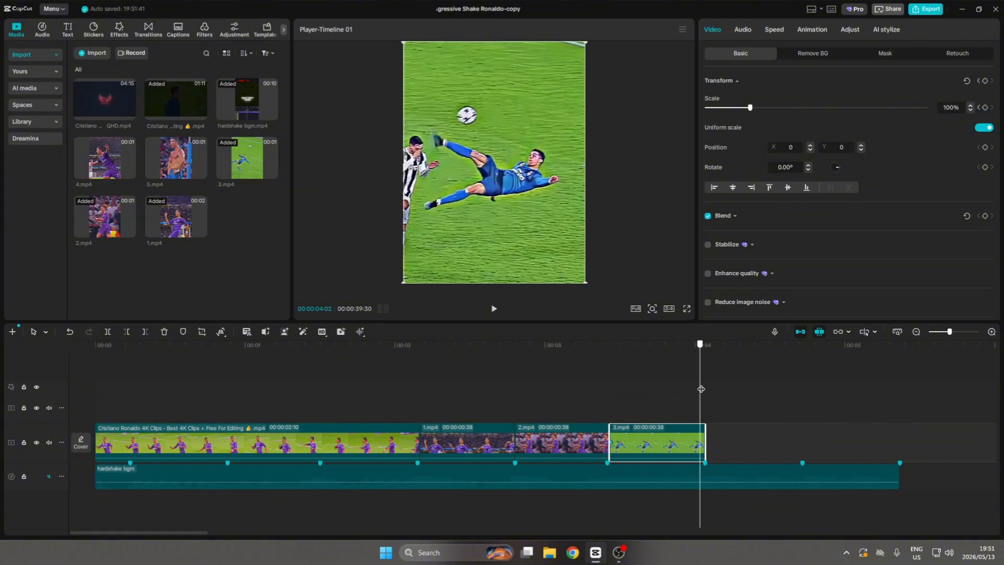
{"action": "left_click_drag", "start_coordinate": [750, 109], "coordinate": [765, 110]}
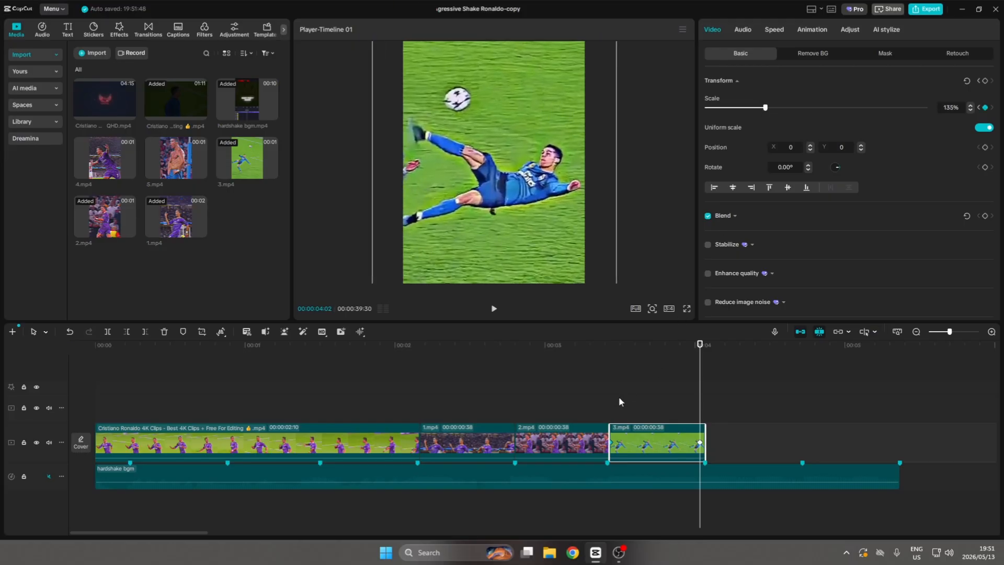
Apply the Ease In preset curve to the scale keyframes of 3.mp4 and hide its keyframe graph.
{"action": "key", "text": "alt+k"}
{"action": "left_click", "coordinate": [641, 380]}
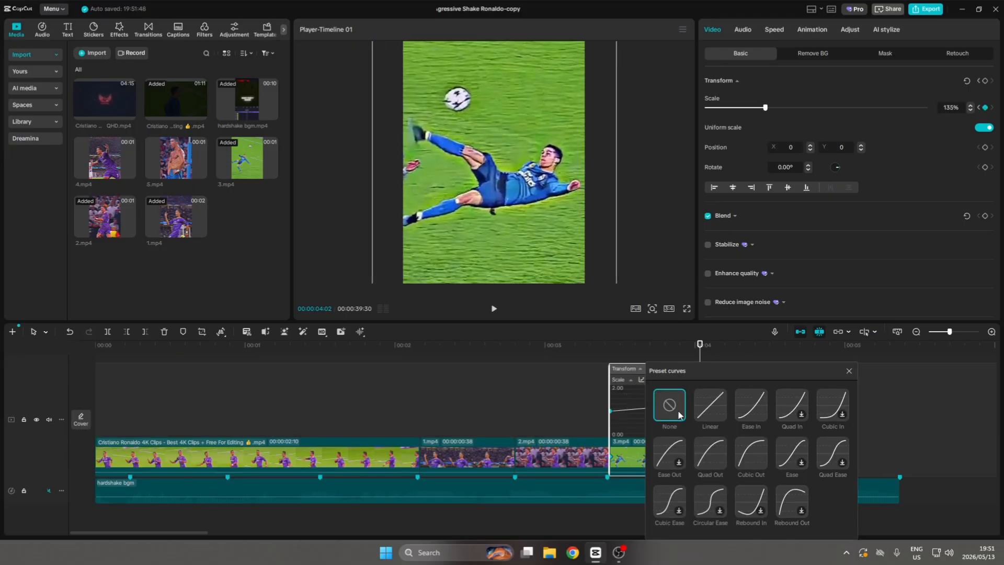
{"action": "left_click", "coordinate": [754, 407]}
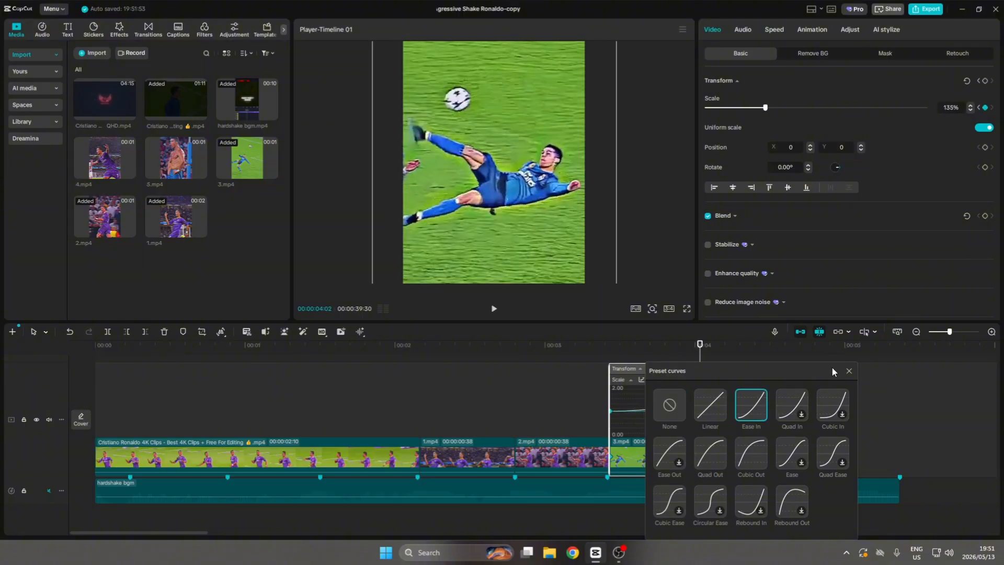
{"action": "left_click", "coordinate": [848, 370]}
{"action": "key", "text": "alt+k"}
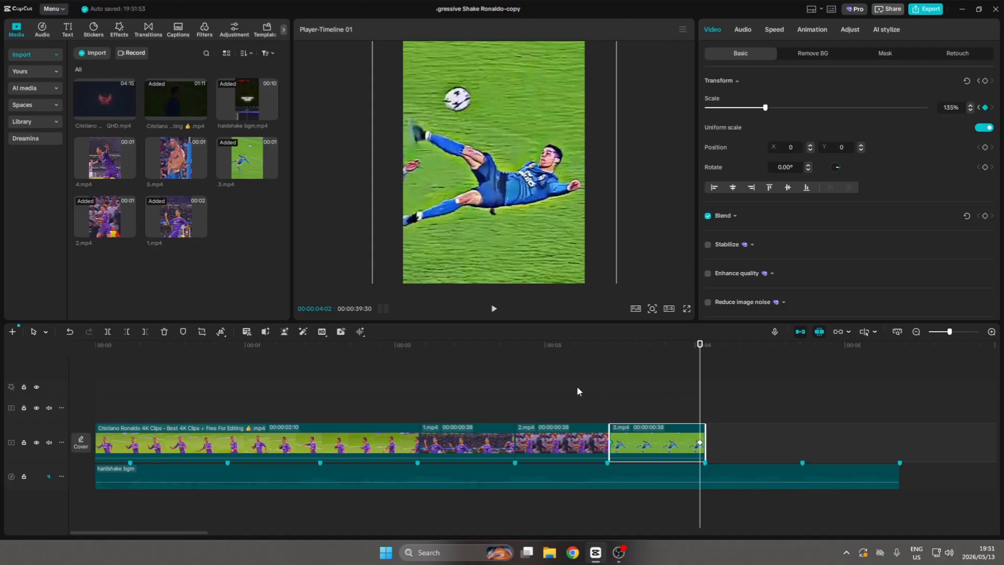
Play the timeline from shortly before 1.mp4 to check the zooms on the three clips.
{"action": "left_click", "coordinate": [377, 398]}
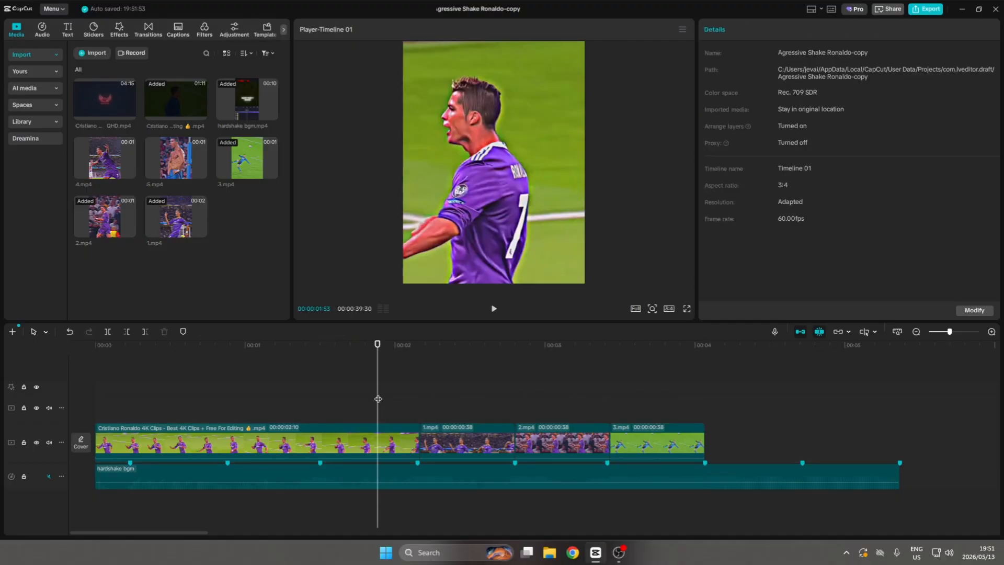
{"action": "key", "text": "space"}
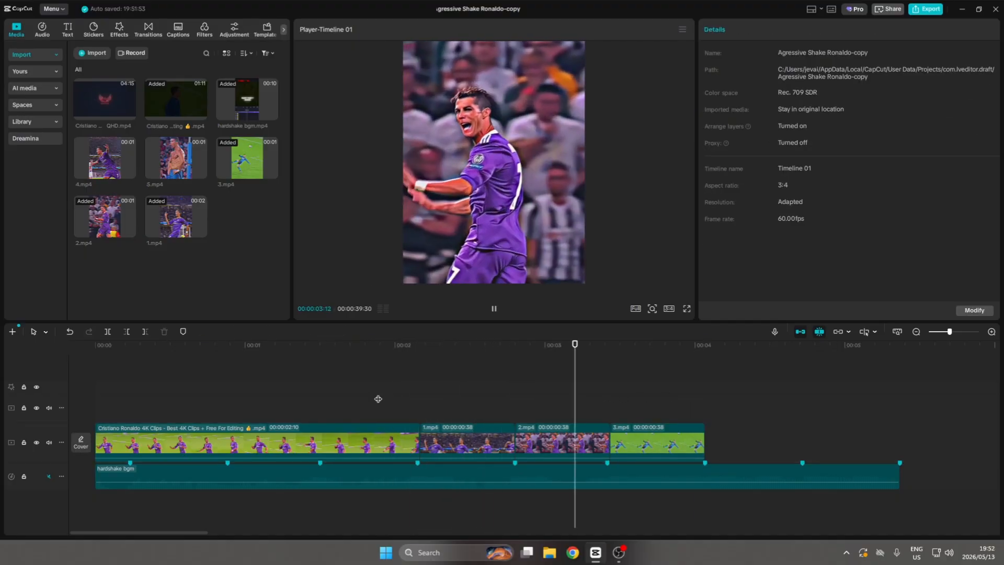
{"action": "key", "text": "space"}
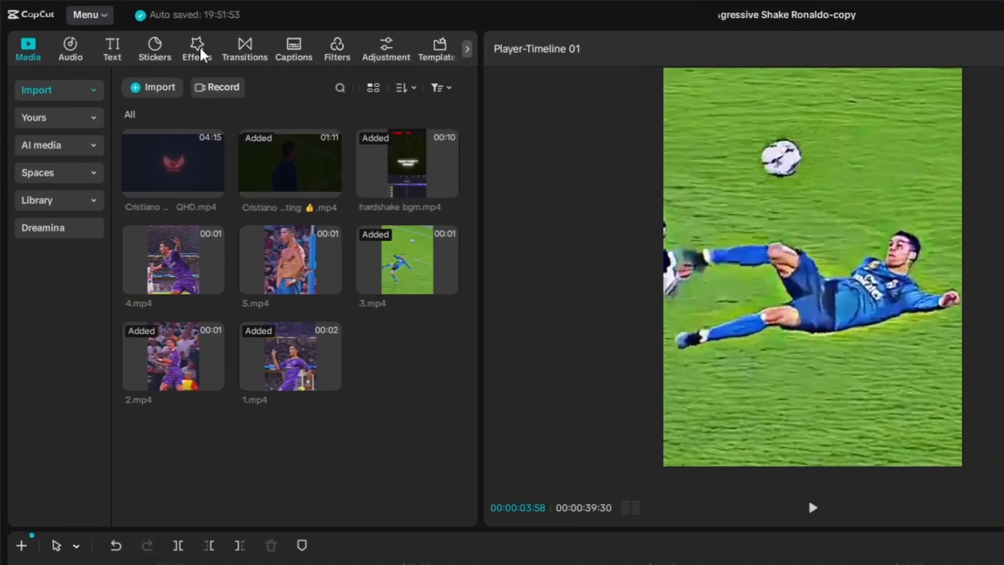
Search the video effects library for "shake".
{"action": "left_click", "coordinate": [120, 30]}
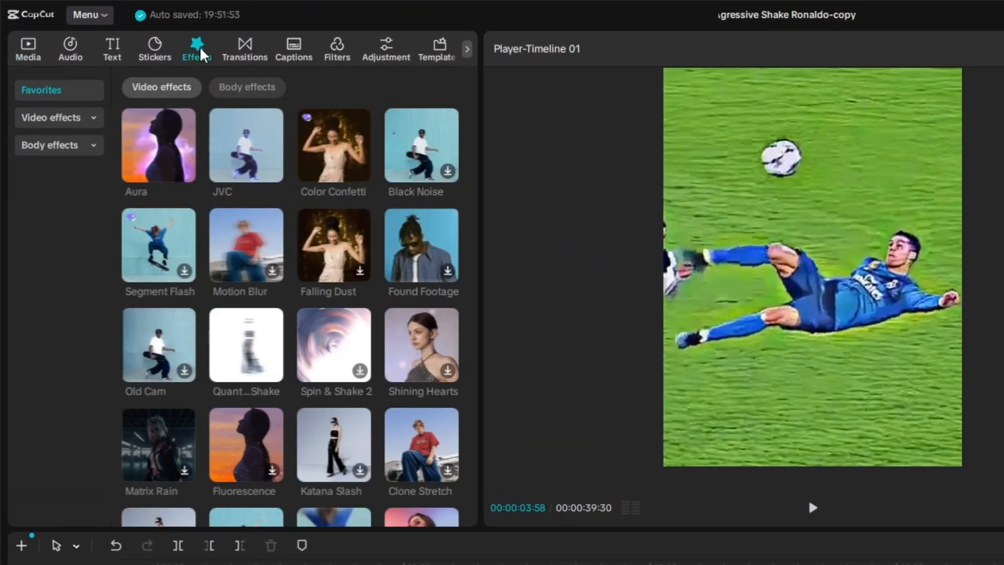
{"action": "left_click", "coordinate": [62, 119]}
{"action": "left_click", "coordinate": [198, 87]}
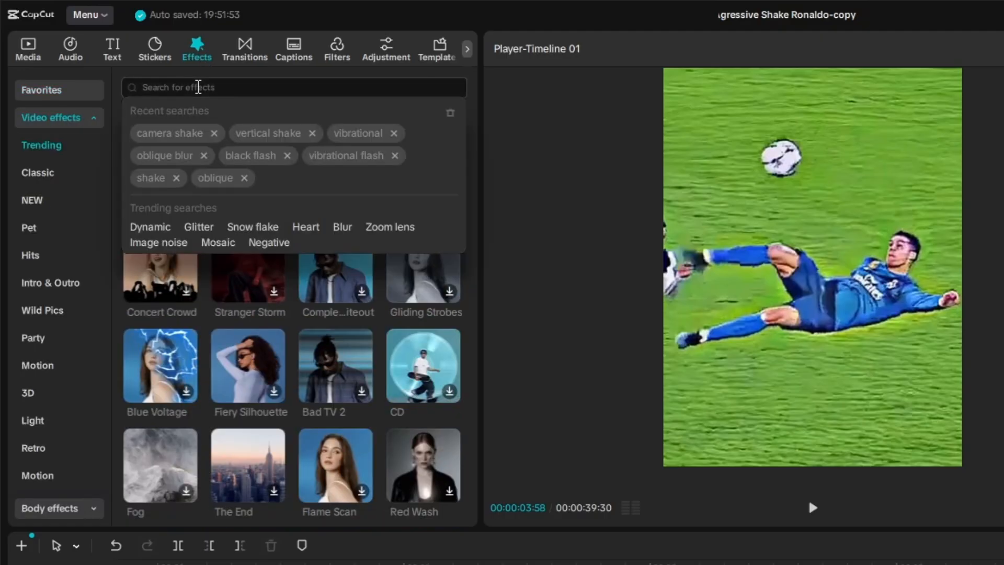
{"action": "type", "text": "shake"}
{"action": "key", "text": "Return"}
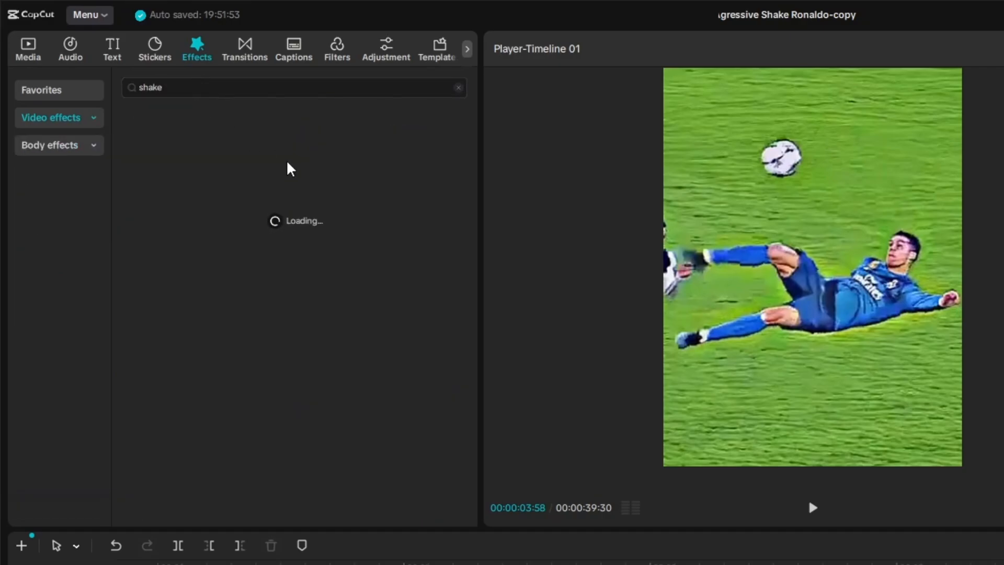
Place the Shake effect above 1.mp4 and trim it to start and end with that clip.
{"action": "left_click_drag", "start_coordinate": [157, 168], "coordinate": [685, 564]}
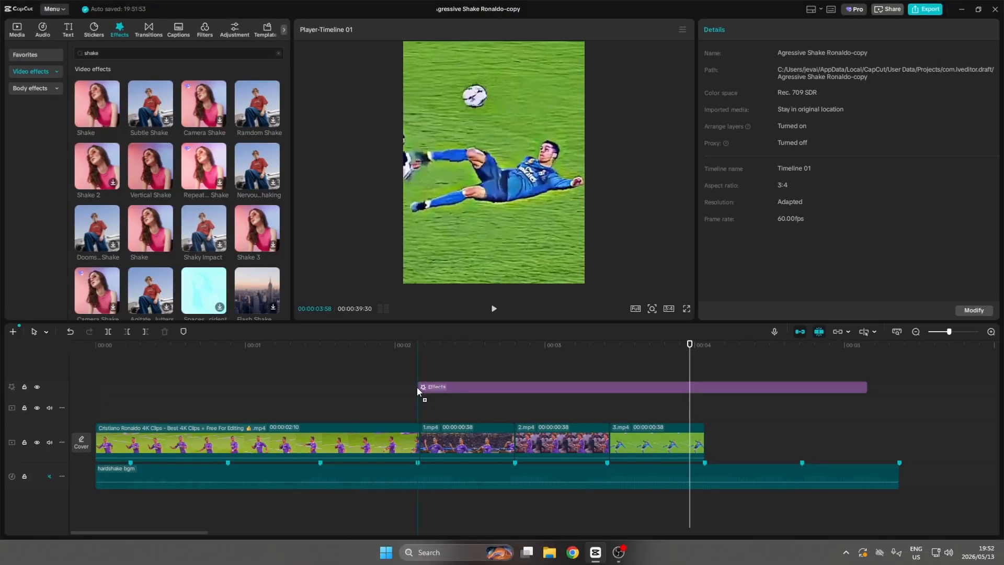
{"action": "left_click_drag", "start_coordinate": [416, 387], "coordinate": [421, 387]}
{"action": "left_click_drag", "start_coordinate": [875, 390], "coordinate": [517, 388]}
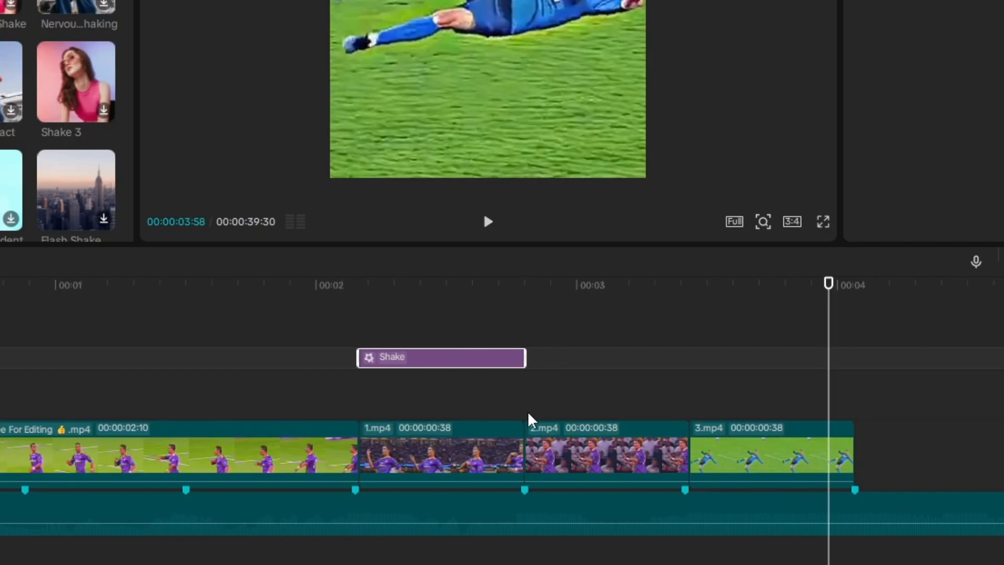
{"action": "left_click", "coordinate": [525, 392]}
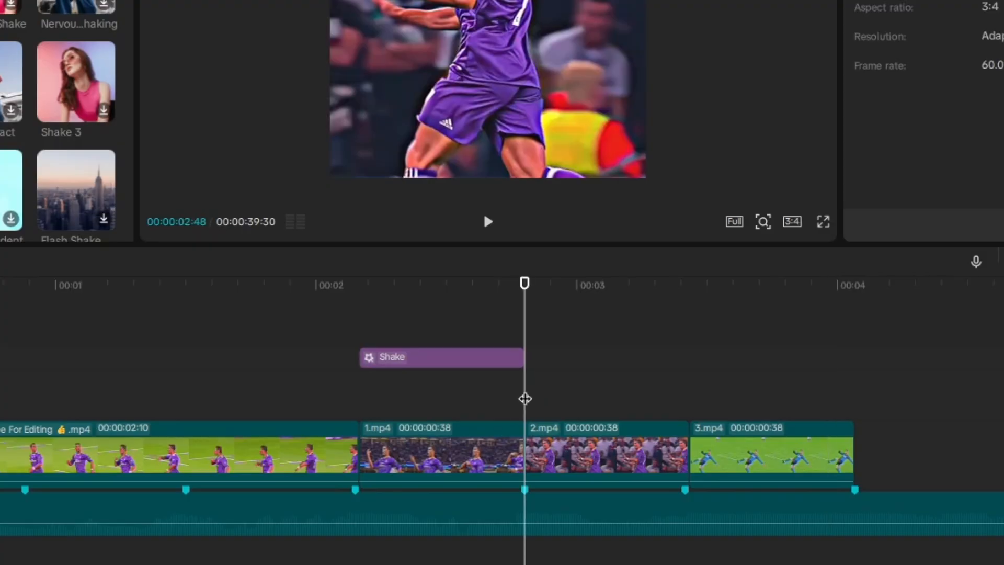
{"action": "left_click", "coordinate": [507, 437]}
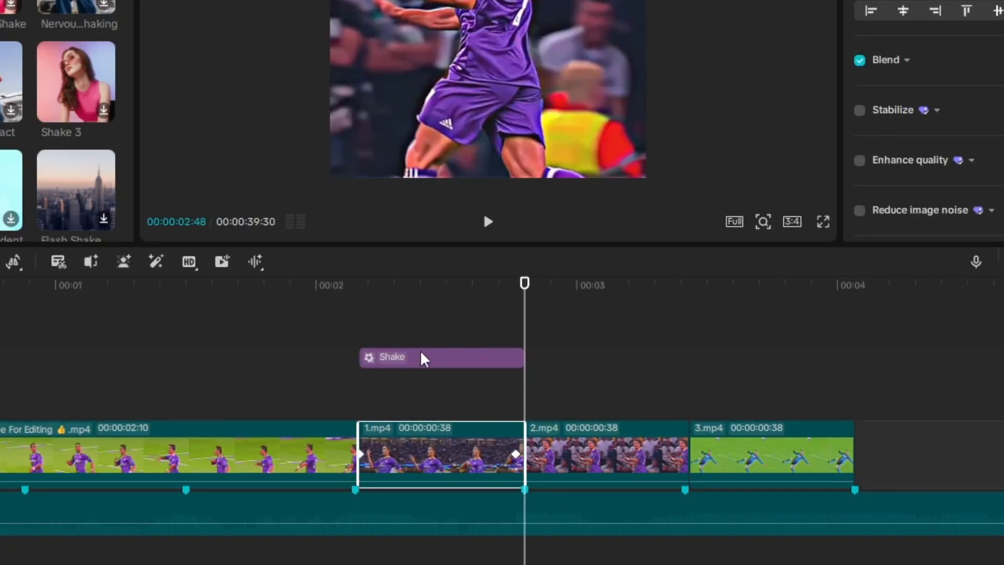
Keyframe the Shake effect's Speed at 33 and Strength at 50 at the start of 1.mp4.
{"action": "left_click", "coordinate": [414, 334]}
{"action": "left_click_drag", "start_coordinate": [414, 335], "coordinate": [360, 335]}
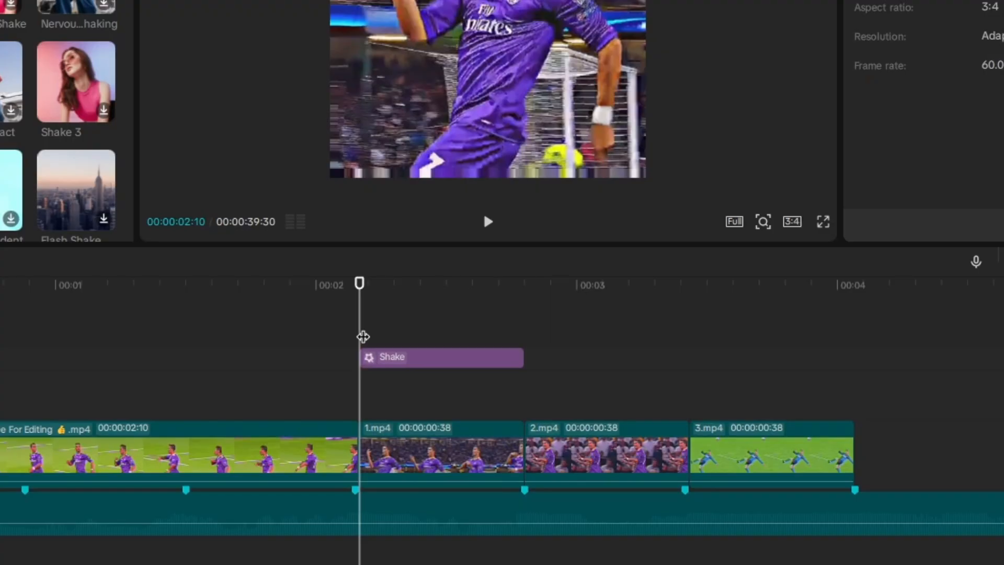
{"action": "left_click", "coordinate": [394, 341]}
{"action": "left_click", "coordinate": [390, 359]}
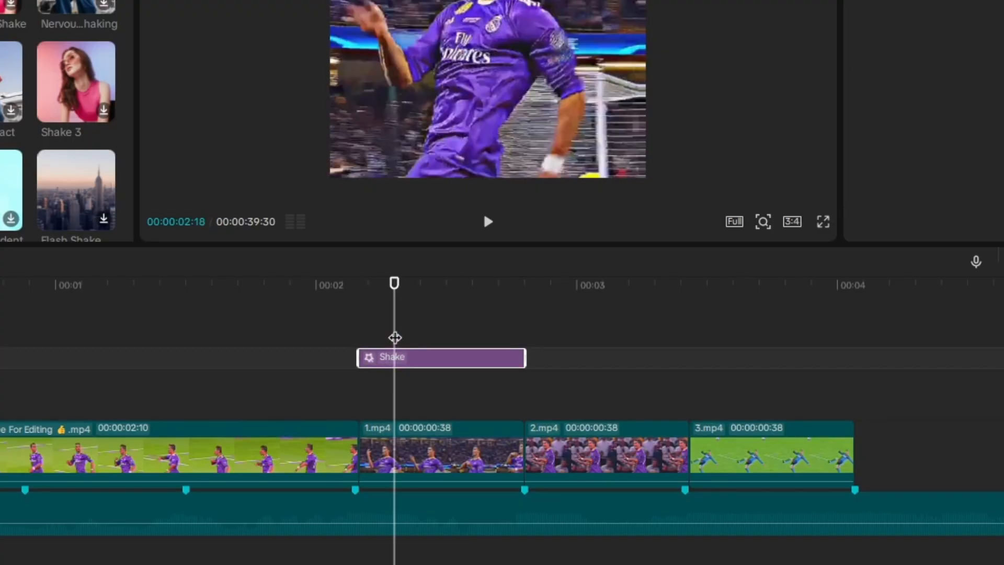
{"action": "left_click_drag", "start_coordinate": [394, 337], "coordinate": [360, 337]}
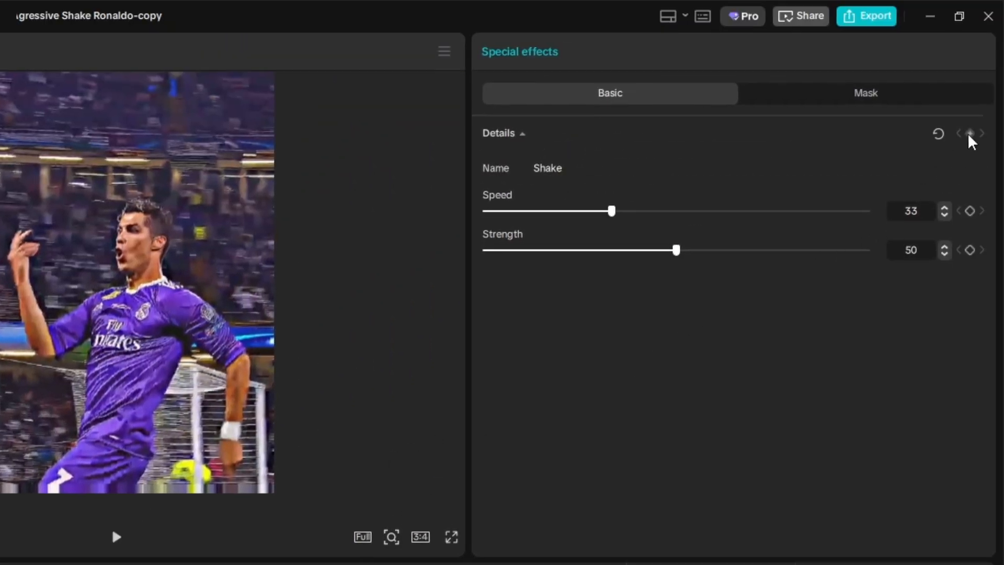
{"action": "left_click", "coordinate": [970, 134]}
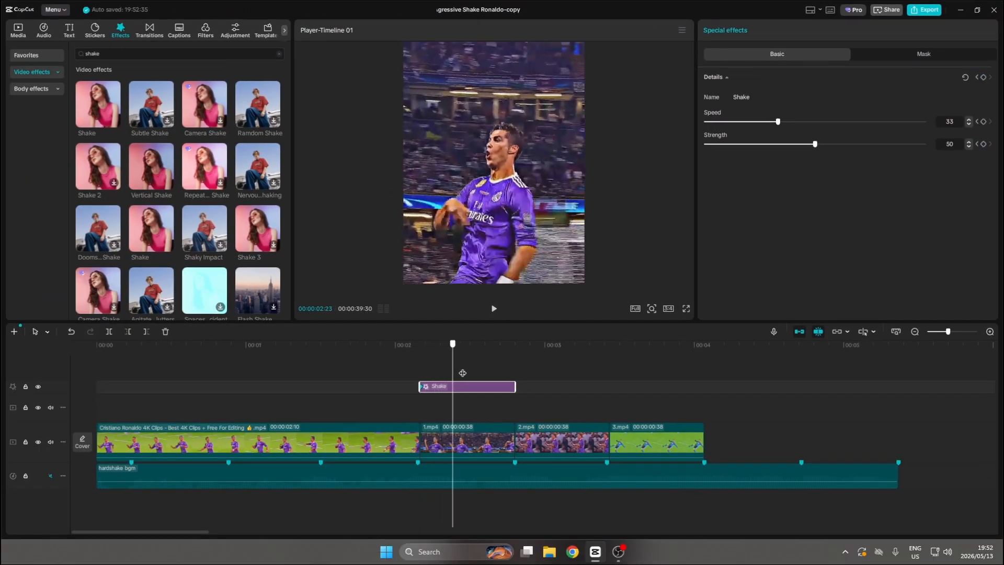
Set the Shake effect's Speed and Strength to 0 near the end of 1.mp4 so the shake fades out.
{"action": "left_click_drag", "start_coordinate": [462, 373], "coordinate": [511, 369]}
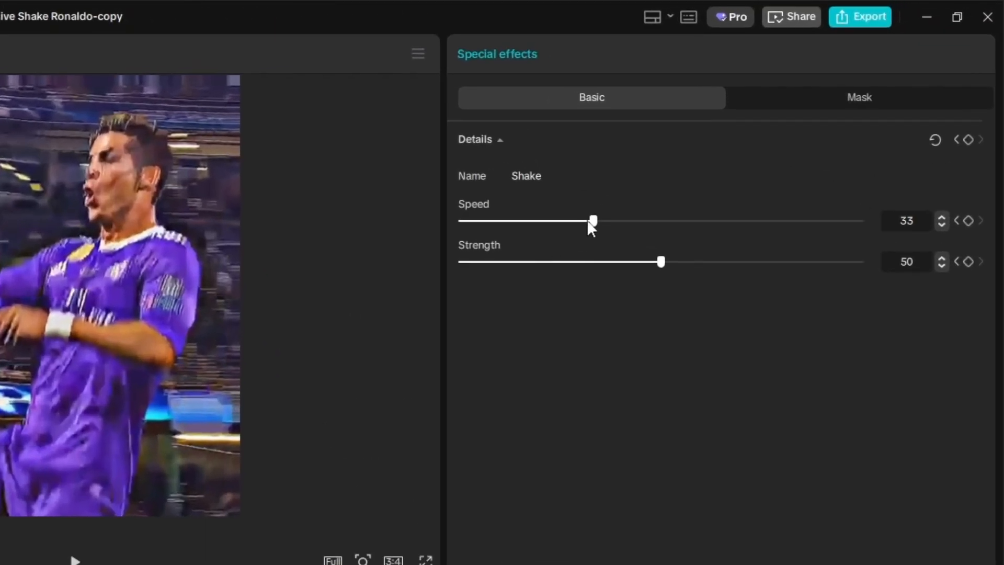
{"action": "left_click_drag", "start_coordinate": [593, 220], "coordinate": [440, 230]}
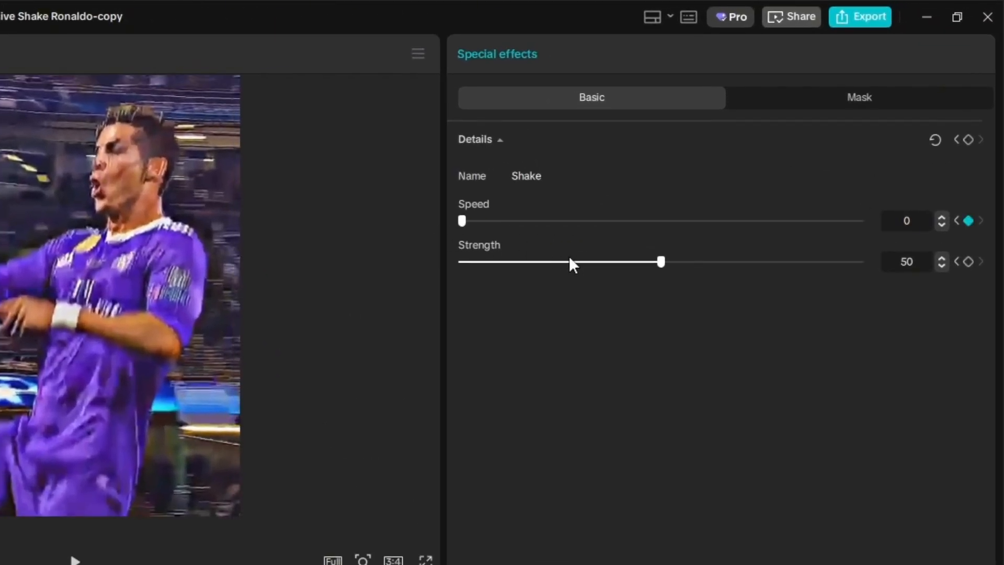
{"action": "left_click_drag", "start_coordinate": [672, 262], "coordinate": [421, 301]}
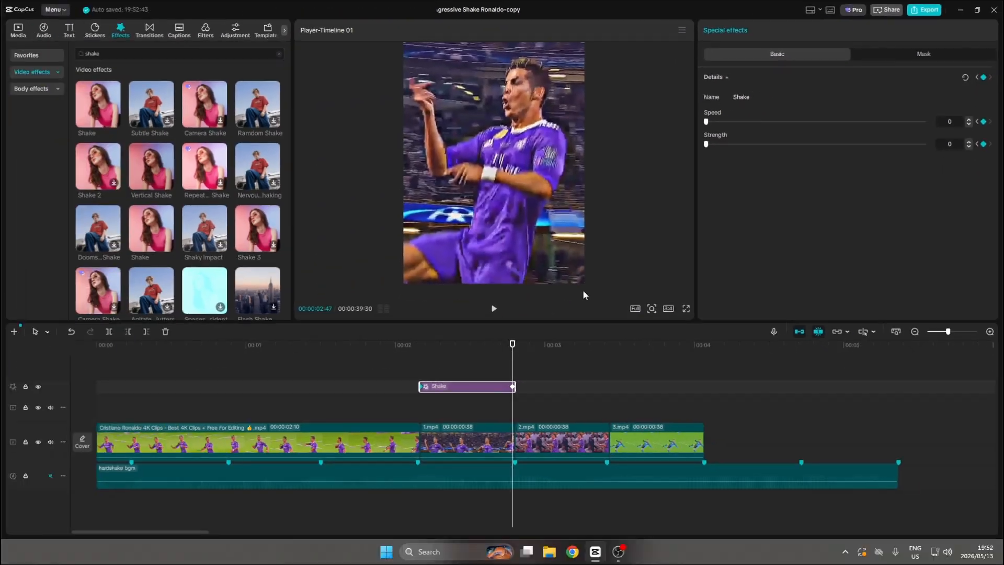
Duplicate the keyframed Shake effect above 2.mp4 and 3.mp4, one copy aligned with each clip.
{"action": "left_click_drag", "start_coordinate": [462, 383], "coordinate": [647, 387]}
{"action": "left_click", "coordinate": [546, 399]}
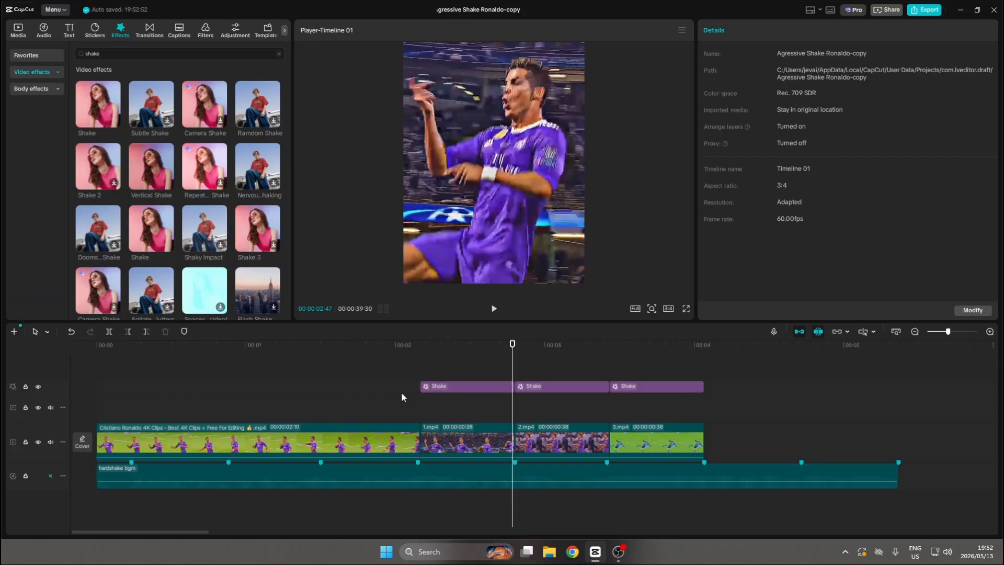
Add the Vertical Blur transition between the opening clip and 1.mp4 and apply it to all cuts.
{"action": "left_click", "coordinate": [418, 396]}
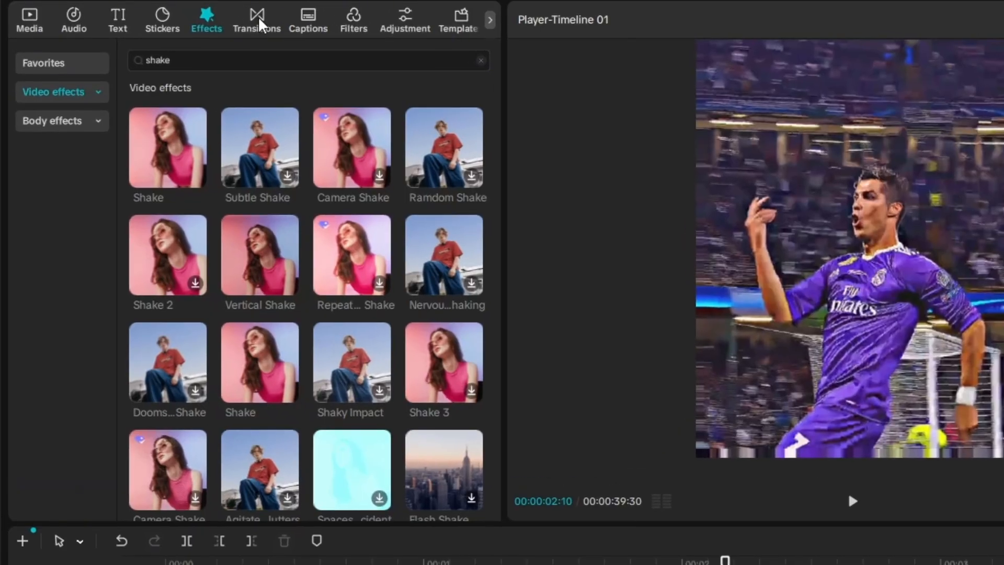
{"action": "left_click", "coordinate": [258, 21]}
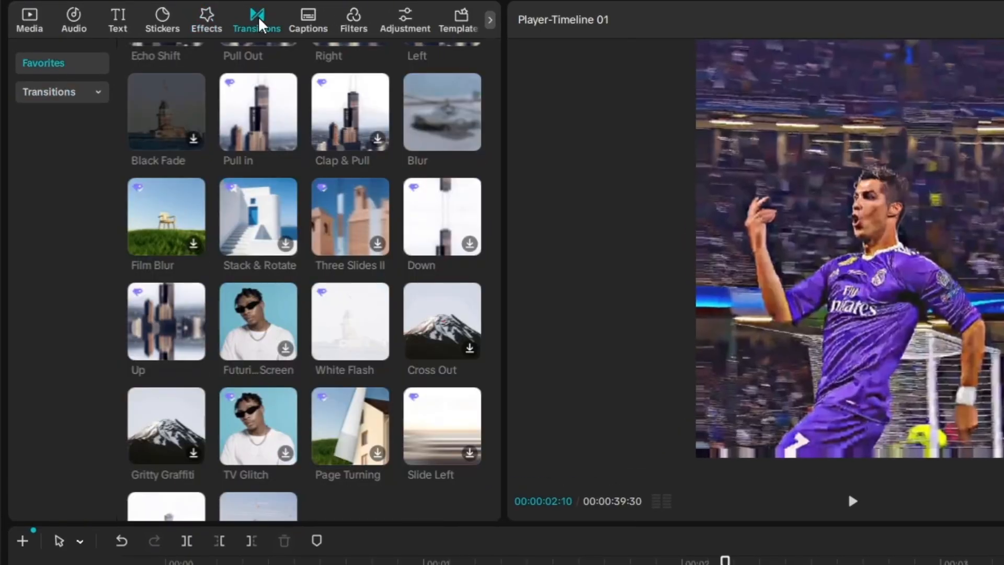
{"action": "left_click", "coordinate": [44, 92]}
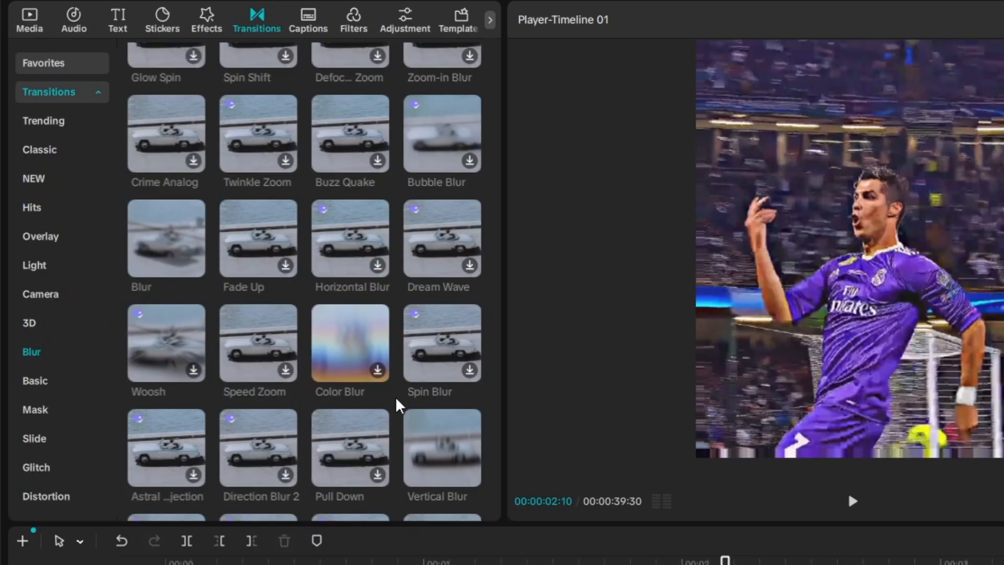
{"action": "mouse_move", "coordinate": [446, 453]}
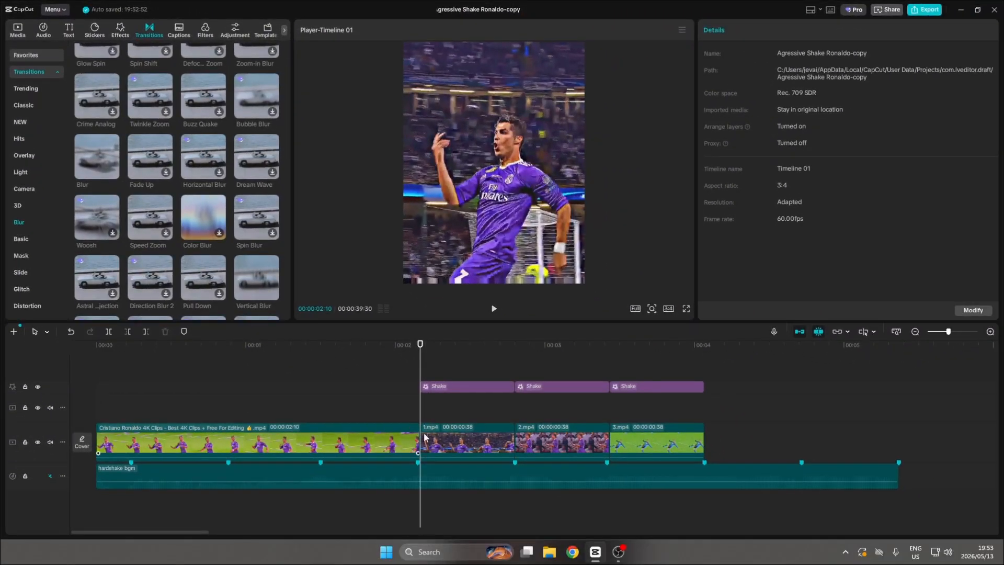
{"action": "left_click_drag", "start_coordinate": [250, 269], "coordinate": [405, 441]}
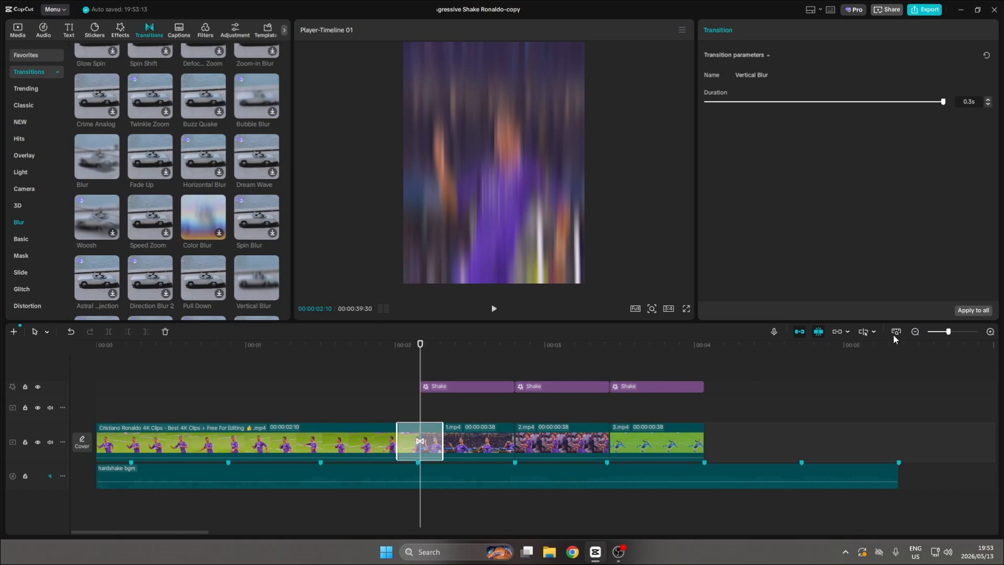
{"action": "left_click", "coordinate": [976, 312]}
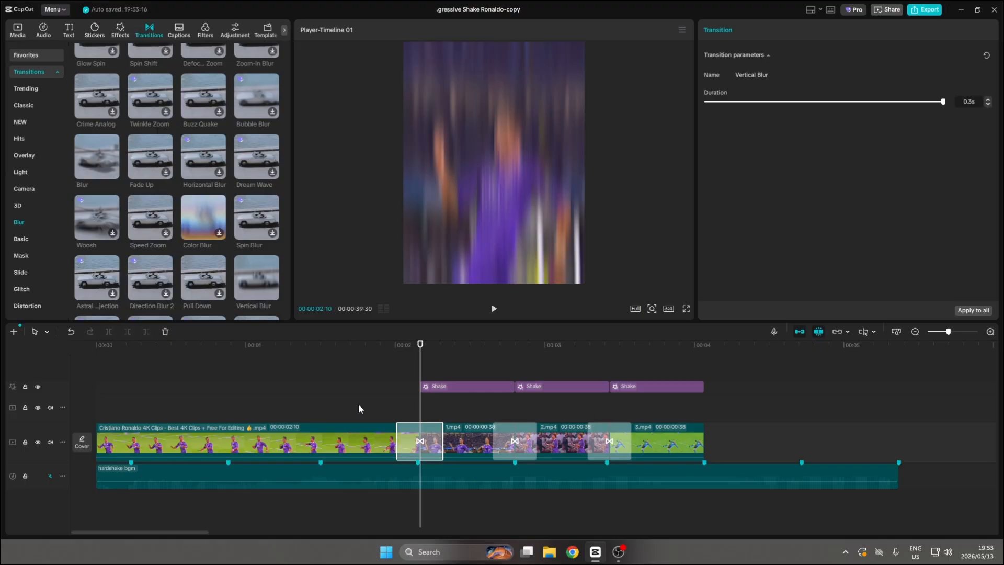
{"action": "left_click", "coordinate": [372, 397]}
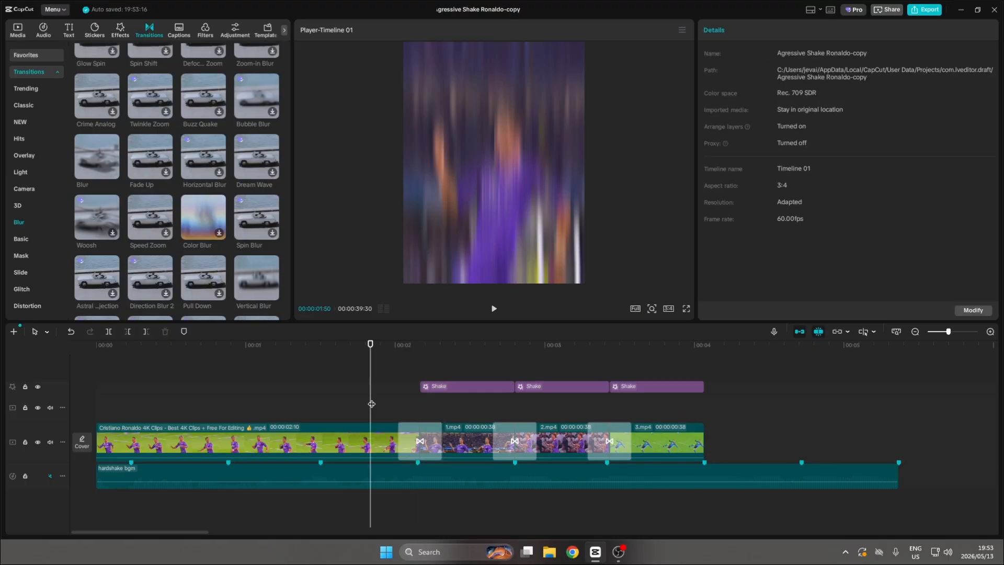
Give 1.mp4 the non-Pro "Swing…Right" Basic In animation with a duration of 0.2 s.
{"action": "left_click", "coordinate": [469, 435]}
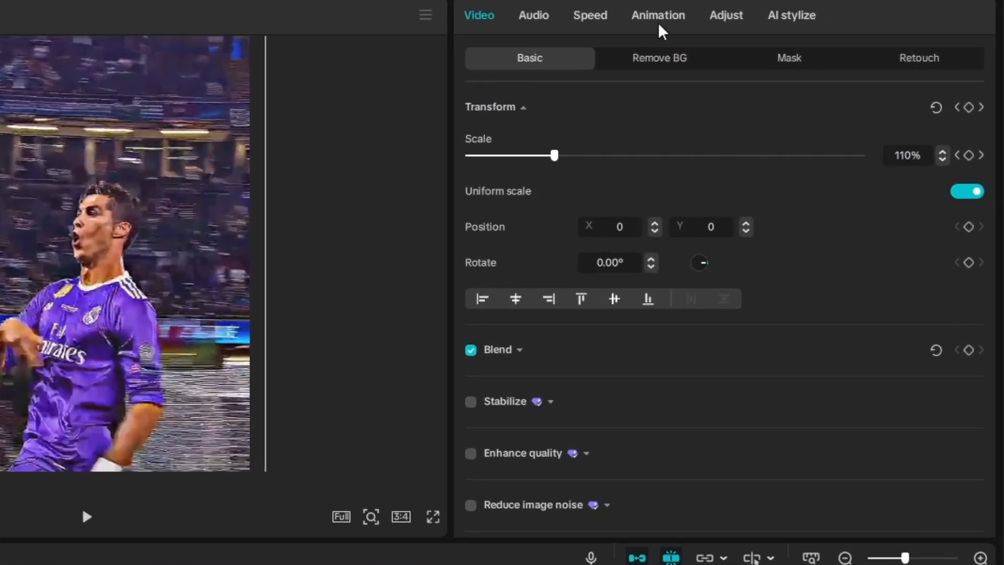
{"action": "left_click", "coordinate": [811, 32]}
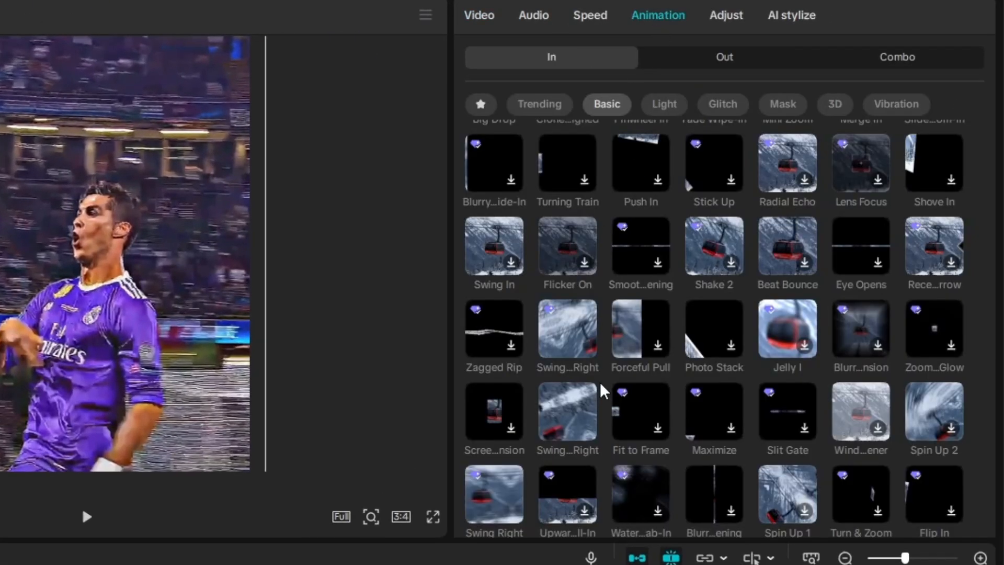
{"action": "left_click", "coordinate": [573, 421]}
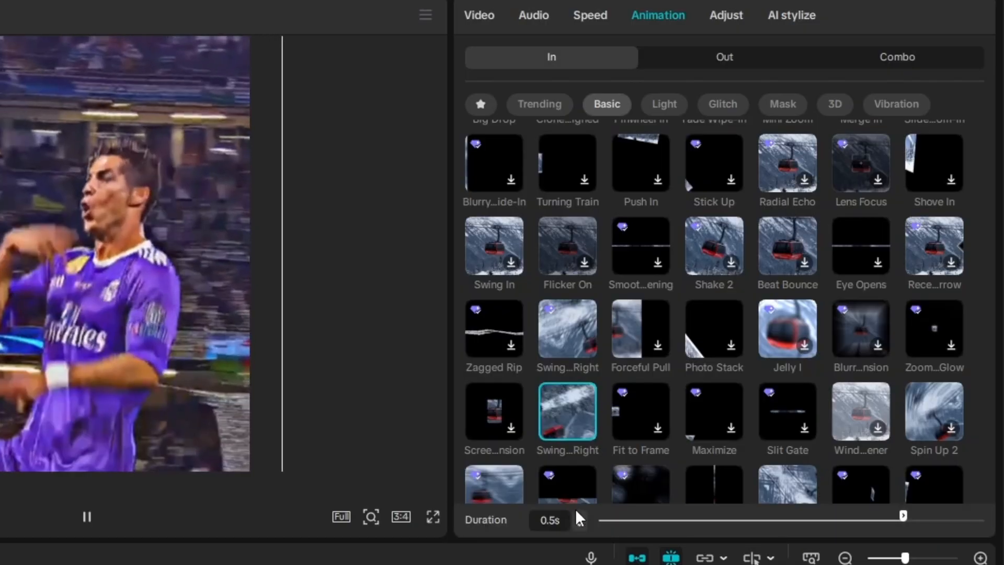
{"action": "left_click", "coordinate": [579, 525]}
{"action": "left_click", "coordinate": [579, 527]}
{"action": "left_click", "coordinate": [579, 528]}
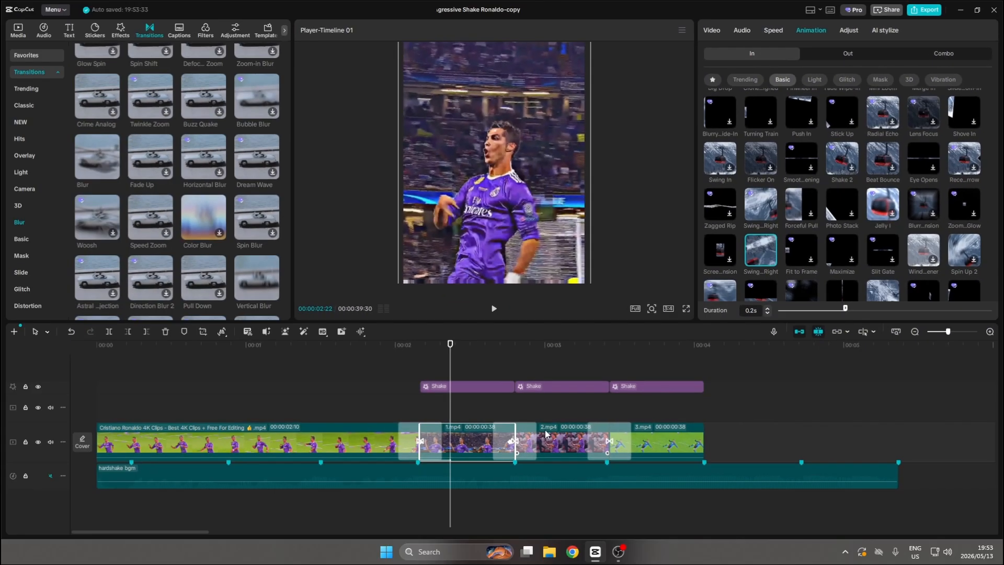
Apply the same "Swing…Right" In animation to 2.mp4 and shorten its duration to 0.2 s.
{"action": "left_click", "coordinate": [546, 434]}
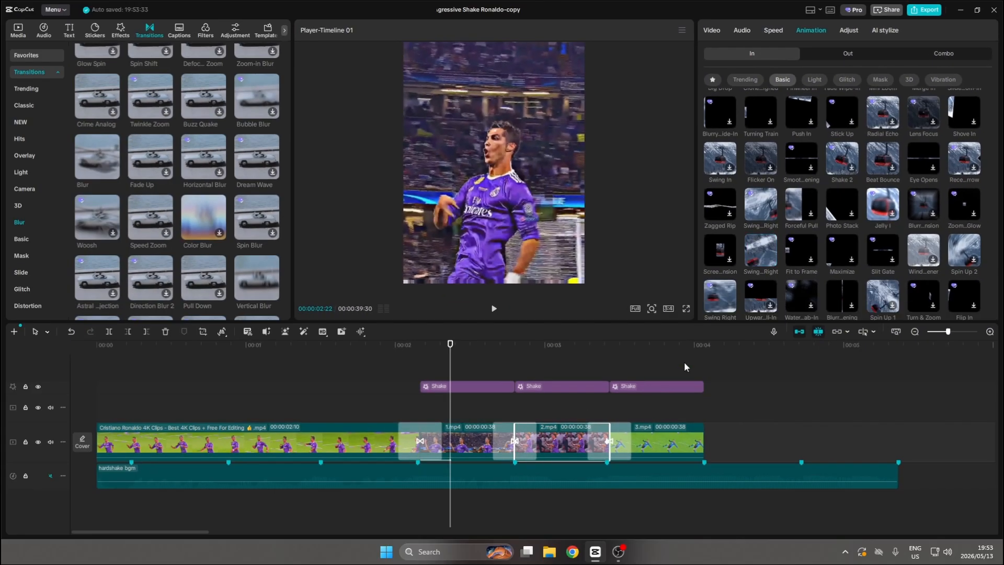
{"action": "left_click", "coordinate": [760, 253]}
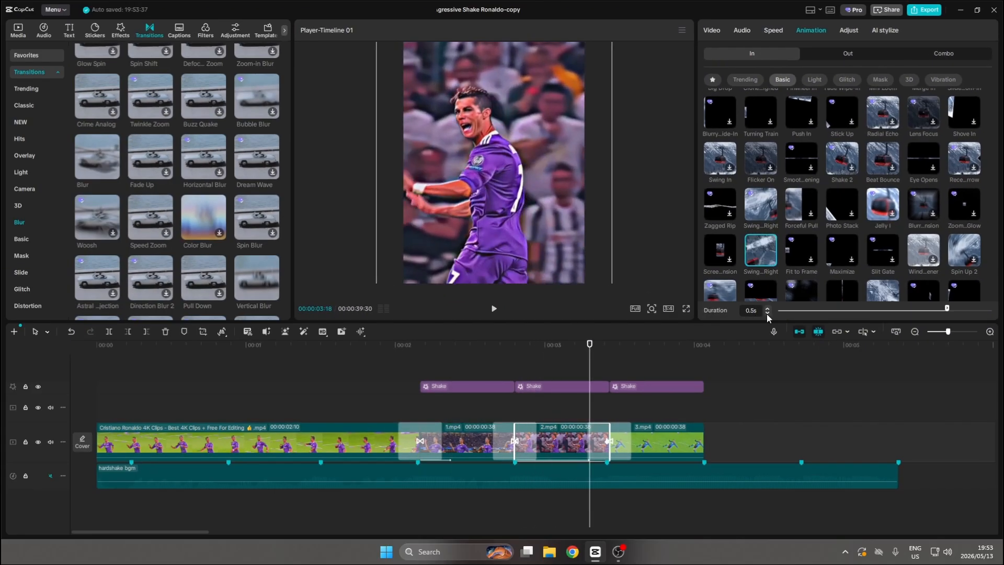
{"action": "left_click", "coordinate": [767, 314]}
Apply the same "Swing…Right" In animation to 3.mp4 and set its duration to 0.2 s.
{"action": "left_click", "coordinate": [667, 433]}
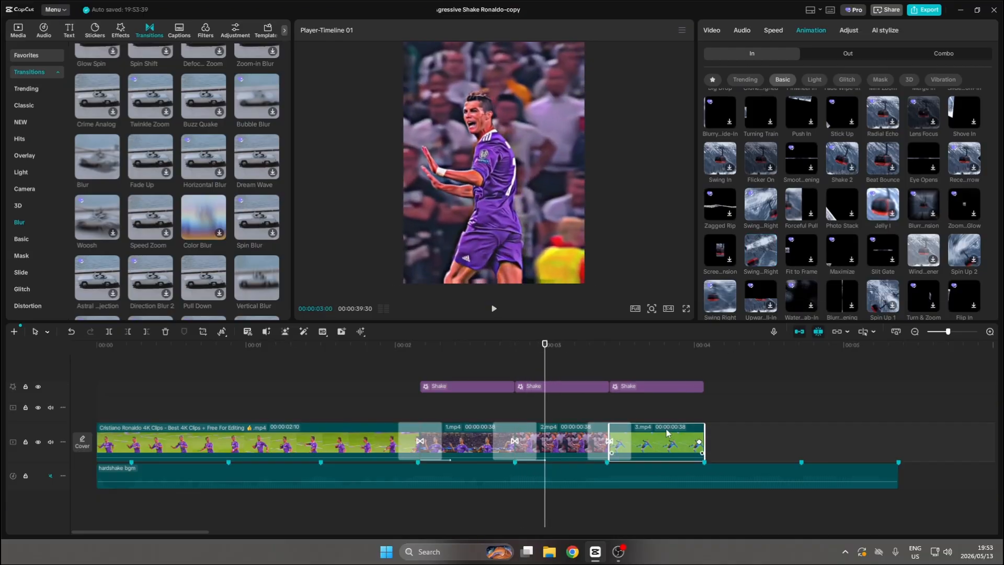
{"action": "left_click", "coordinate": [771, 262]}
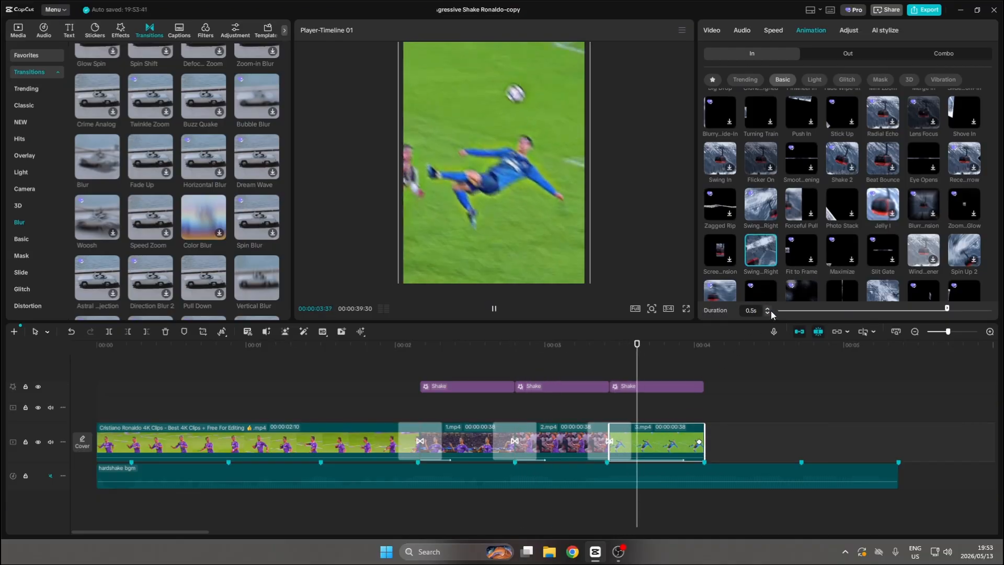
{"action": "left_click", "coordinate": [767, 314]}
{"action": "left_click", "coordinate": [767, 314]}
{"action": "left_click", "coordinate": [767, 314]}
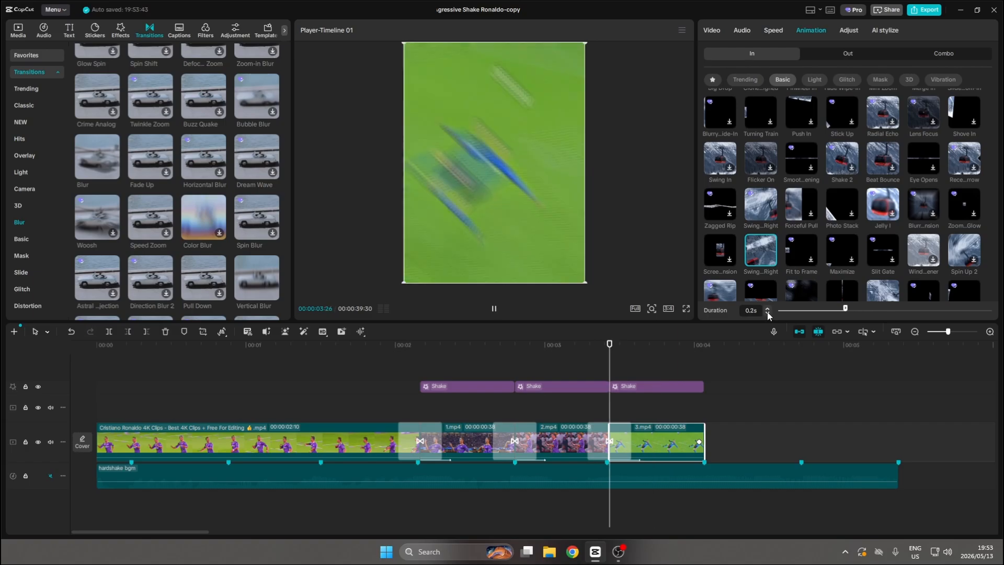
Play the timeline from shortly before 1.mp4 to check the shakes, blur transitions and swing animations.
{"action": "left_click", "coordinate": [358, 396]}
{"action": "key", "text": "space"}
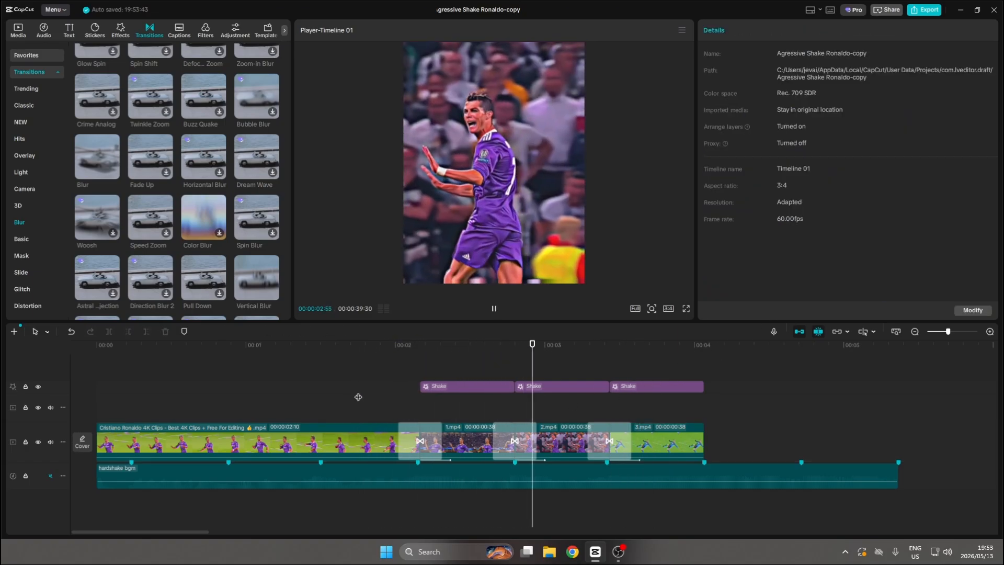
{"action": "key", "text": "space"}
{"action": "left_click", "coordinate": [374, 395]}
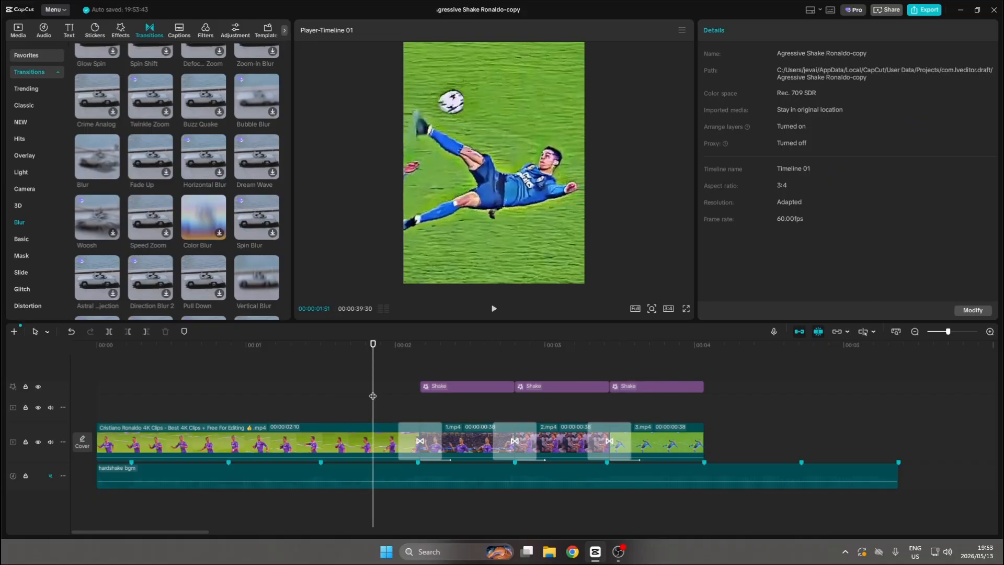
{"action": "key", "text": "space"}
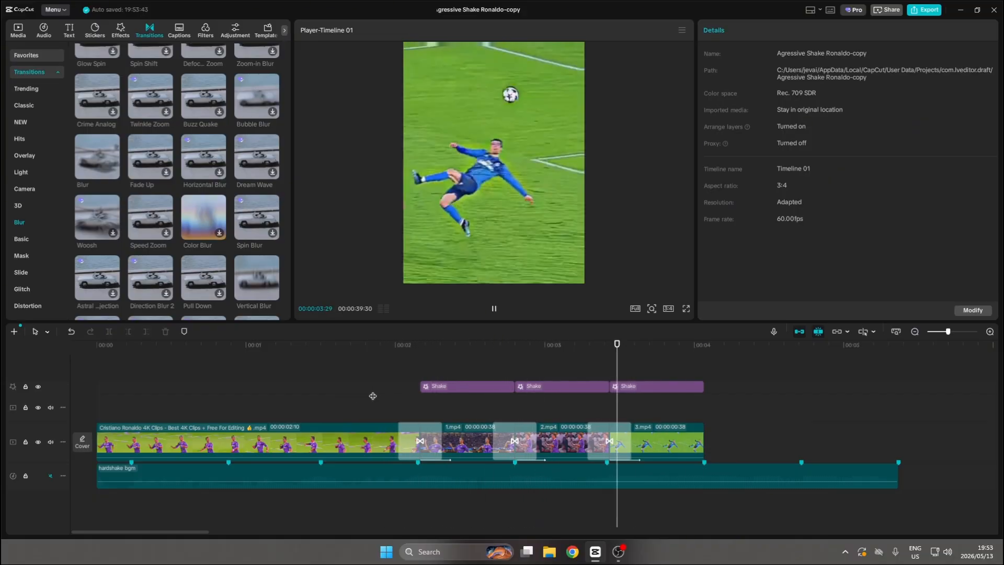
{"action": "key", "text": "space"}
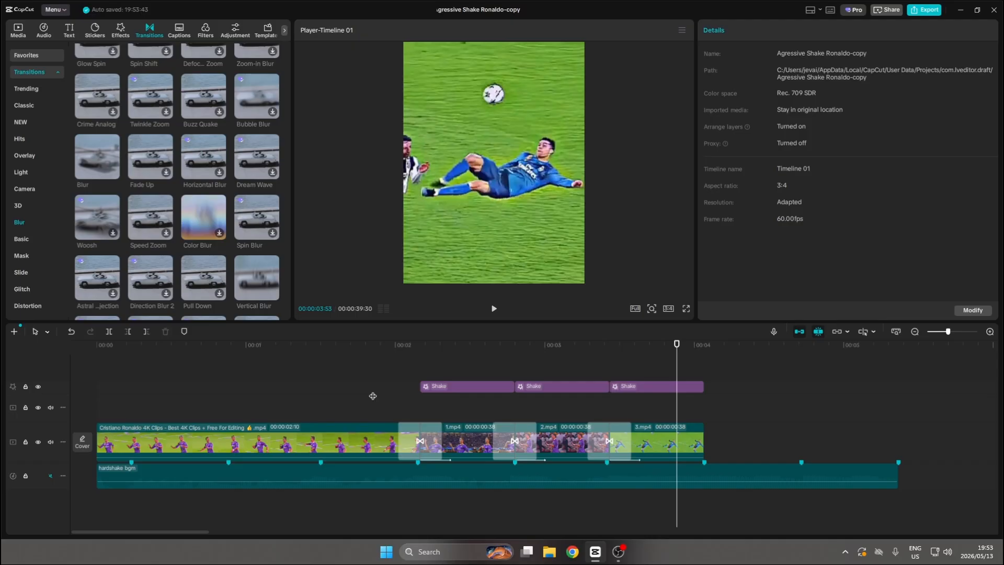